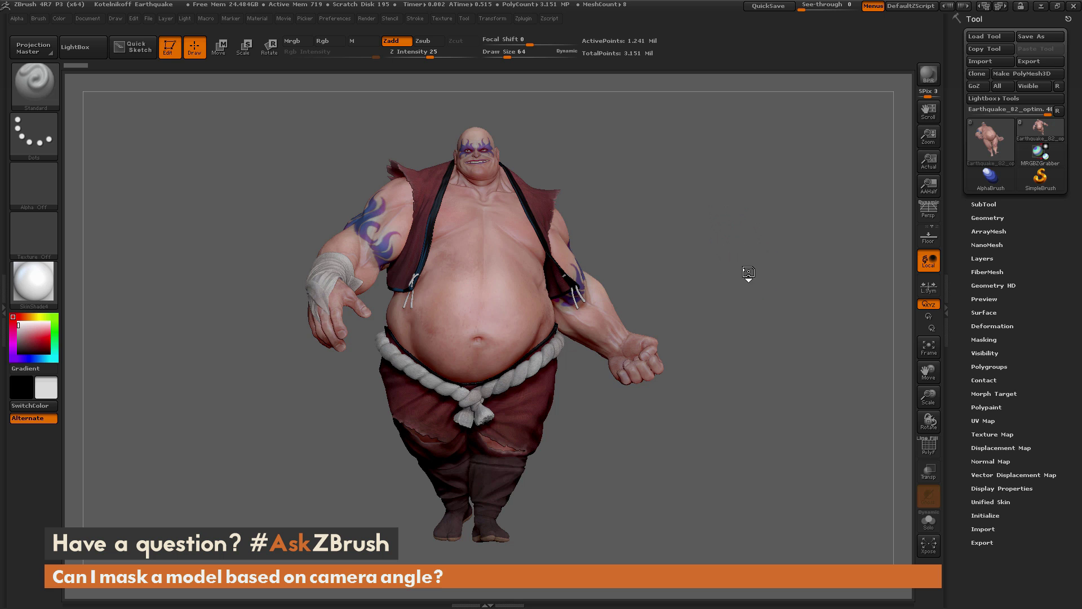
mouse_move(748, 273)
mouse_down()
mouse_move(572, 276)
mouse_move(749, 275)
mouse_up()
key(ctrl)
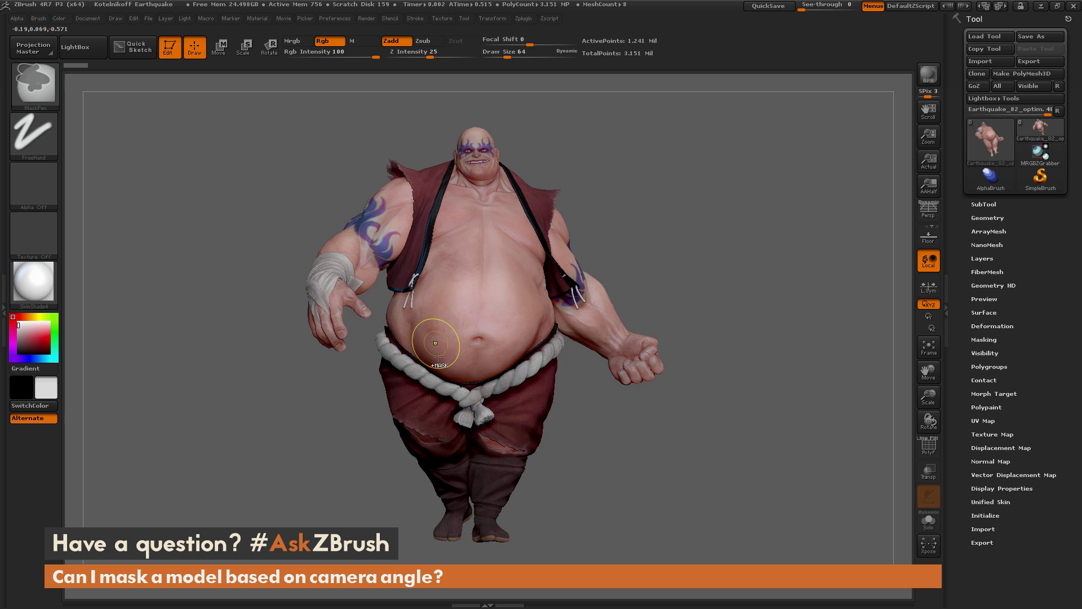
drag(817, 231, 665, 205)
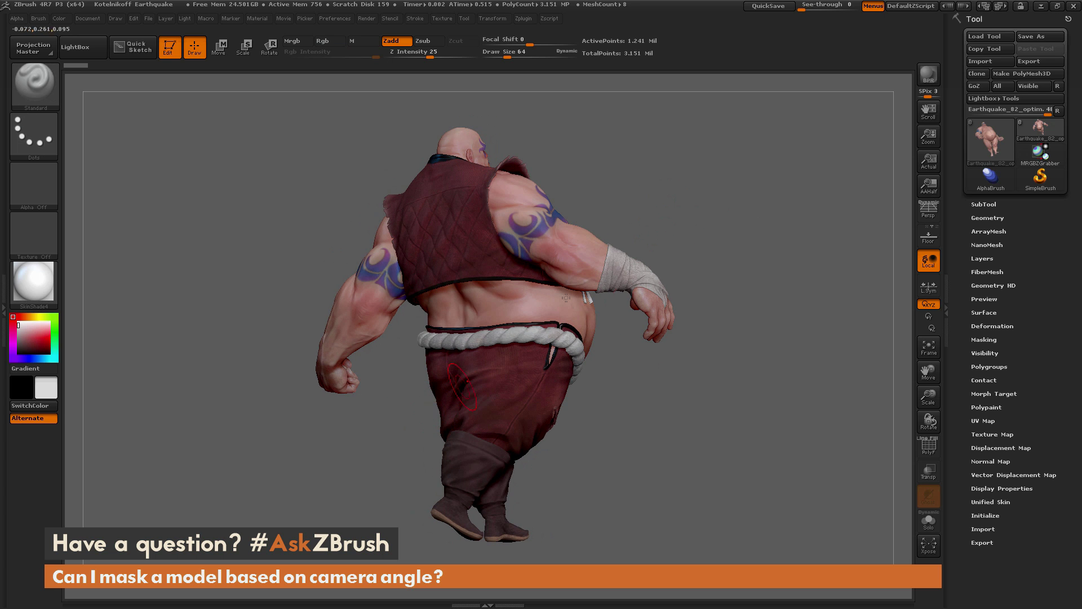
drag(793, 252, 705, 248)
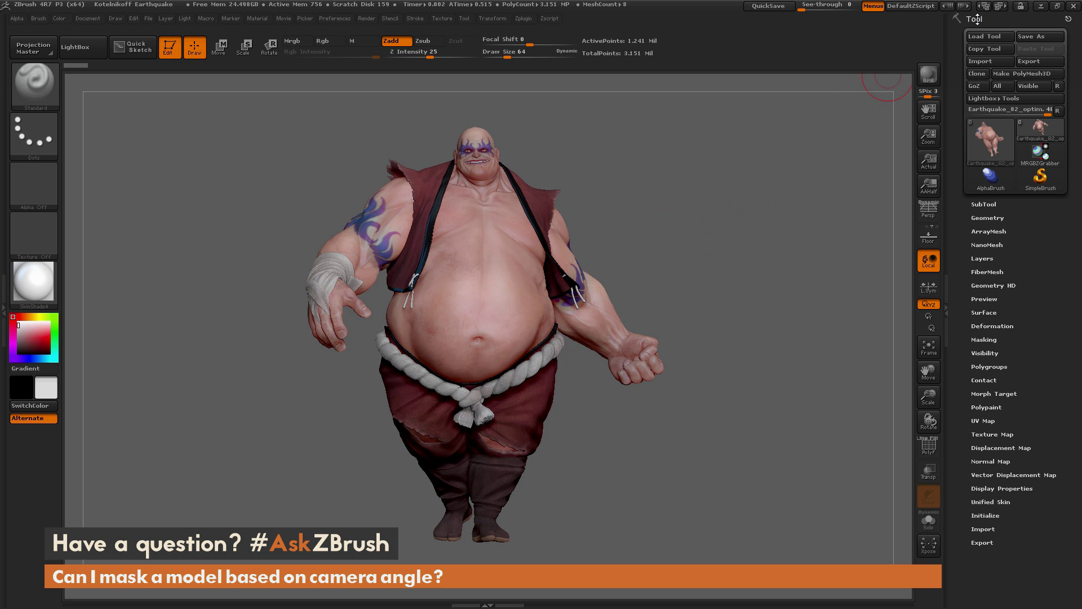
Expand the subtool list and hide every subtool except the body
click(983, 203)
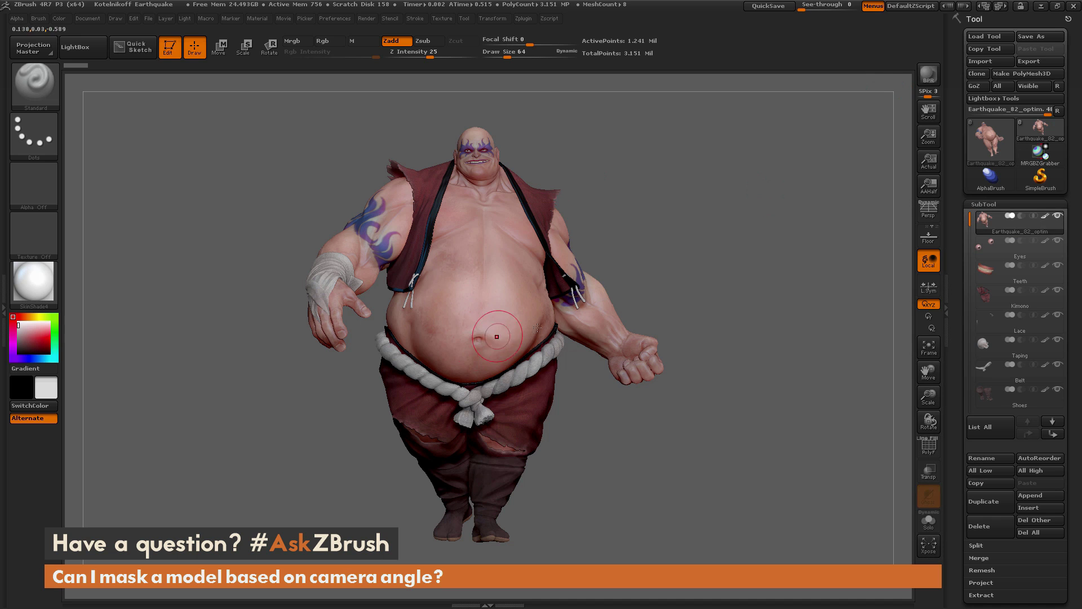
click(1058, 219)
mouse_move(765, 323)
mouse_down()
mouse_move(657, 321)
mouse_move(764, 323)
mouse_up()
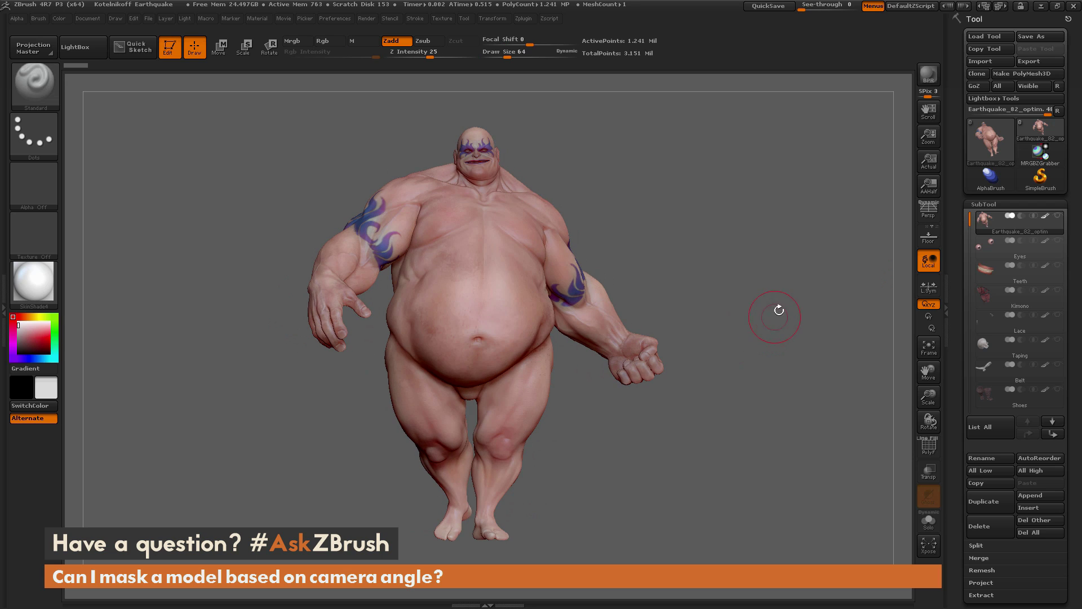
Turn off the polypaint display on all subtools
mouse_move(1040, 219)
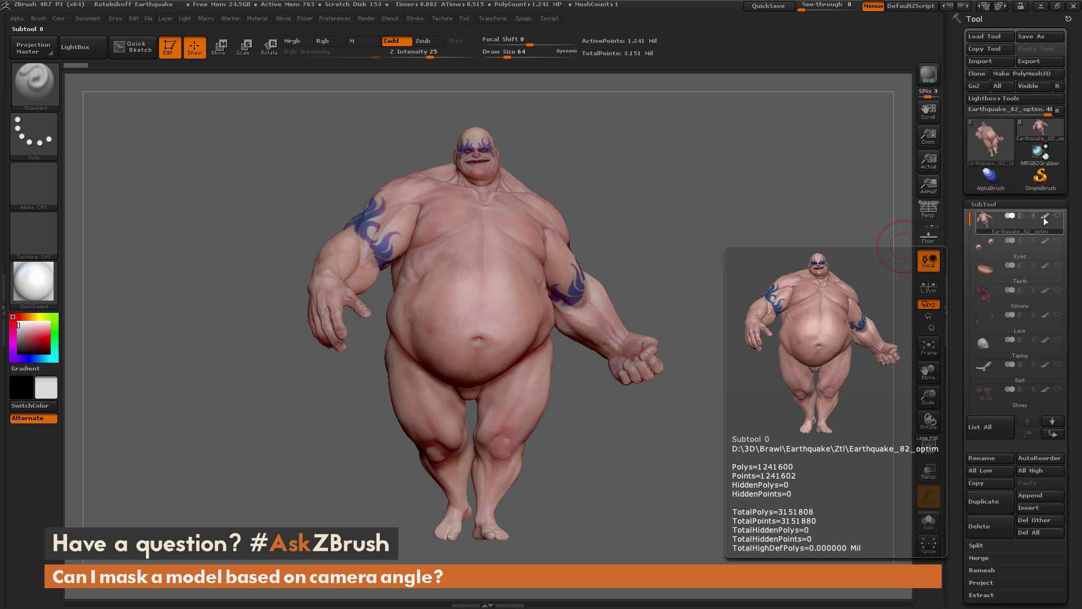
key(shift)
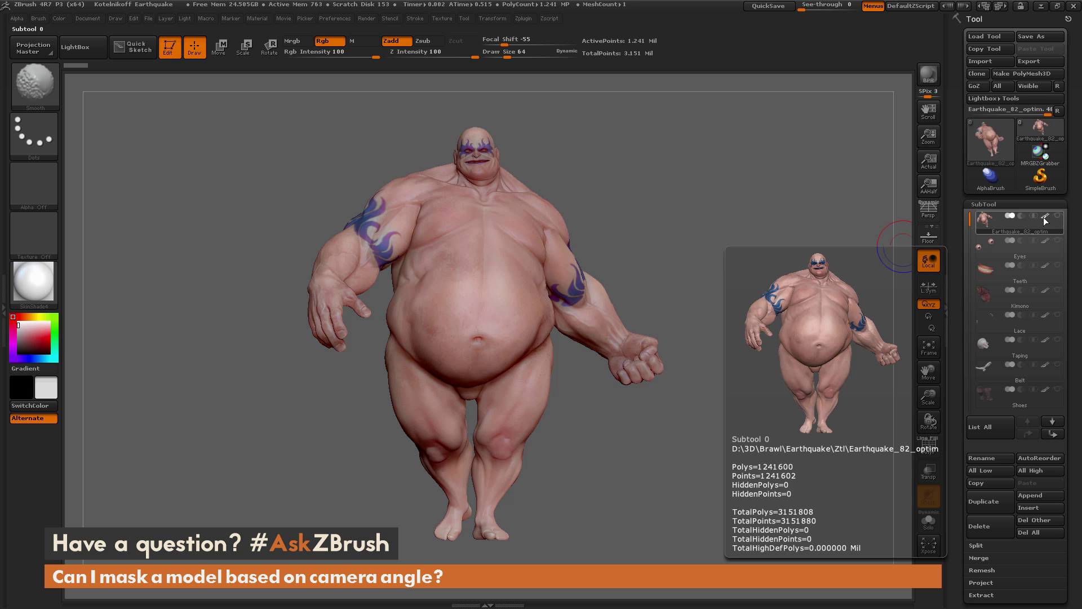
click(1045, 217)
click(1040, 248)
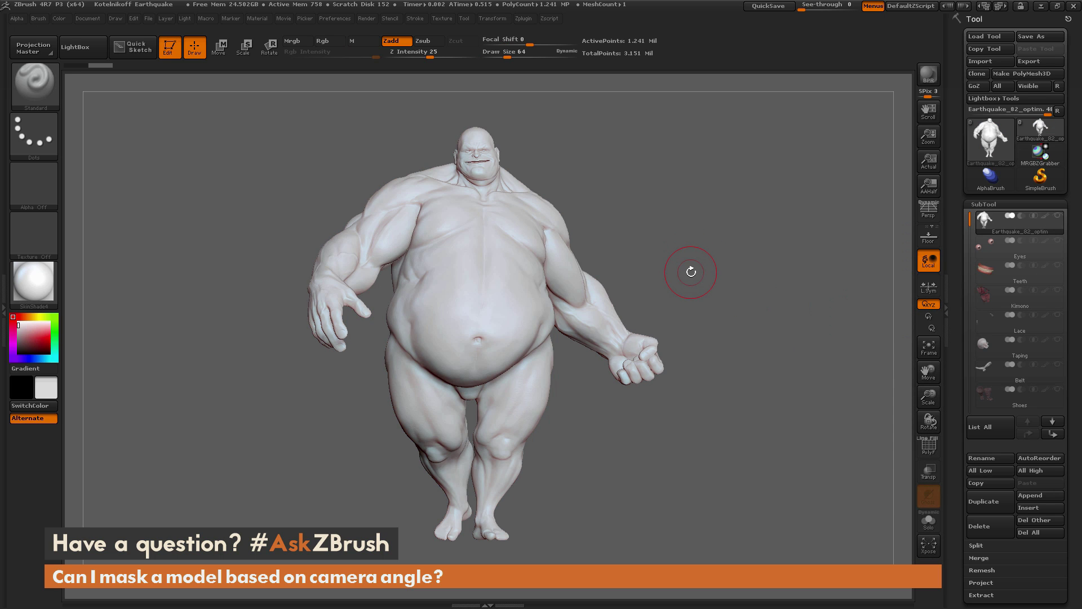
mouse_move(652, 243)
mouse_down()
mouse_move(721, 244)
mouse_move(653, 243)
mouse_up()
Paint a freehand mask over the chest and shoulder with MaskPen, check it from other angles, and clear it
click(34, 287)
key(ctrl)
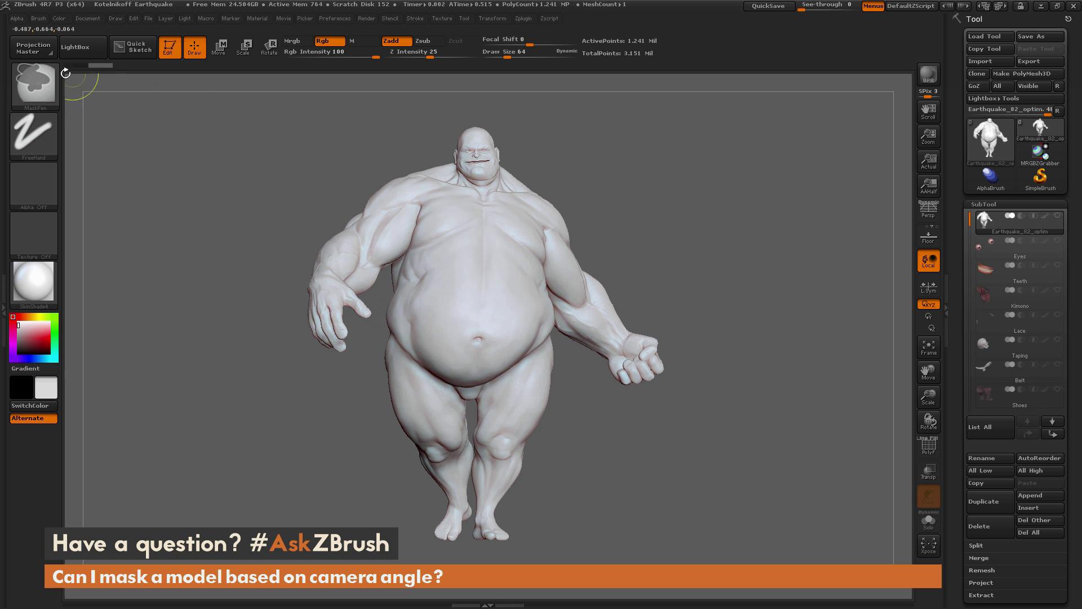
mouse_move(491, 225)
ctrl+mouse_down()
mouse_move(445, 315)
mouse_move(429, 181)
mouse_move(422, 206)
mouse_move(510, 299)
ctrl+mouse_up()
mouse_move(712, 253)
mouse_down()
mouse_move(688, 242)
mouse_move(736, 219)
mouse_move(580, 189)
mouse_up()
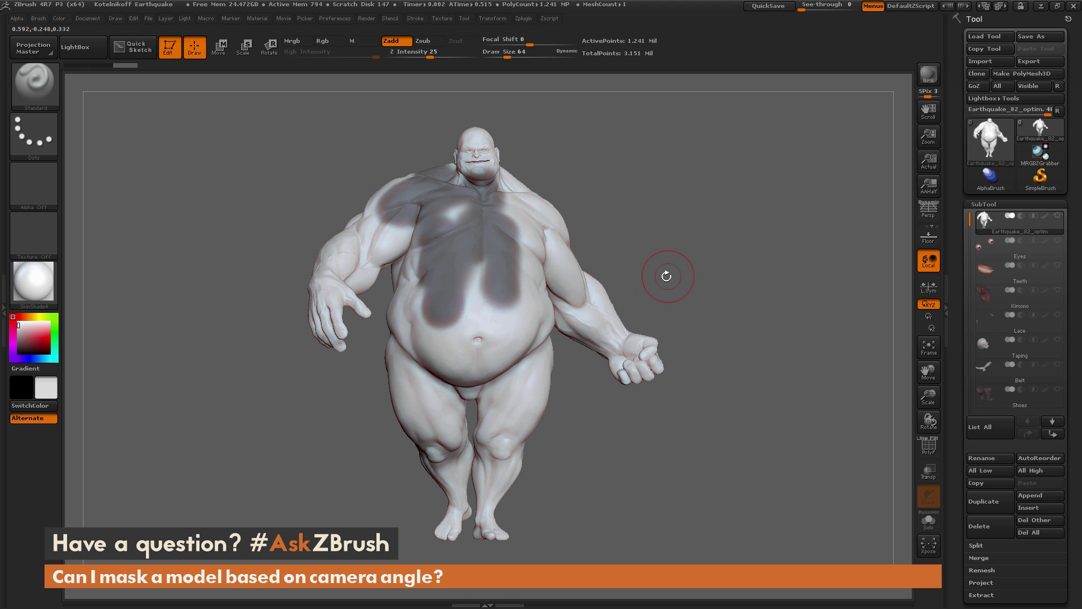
key(ctrl)
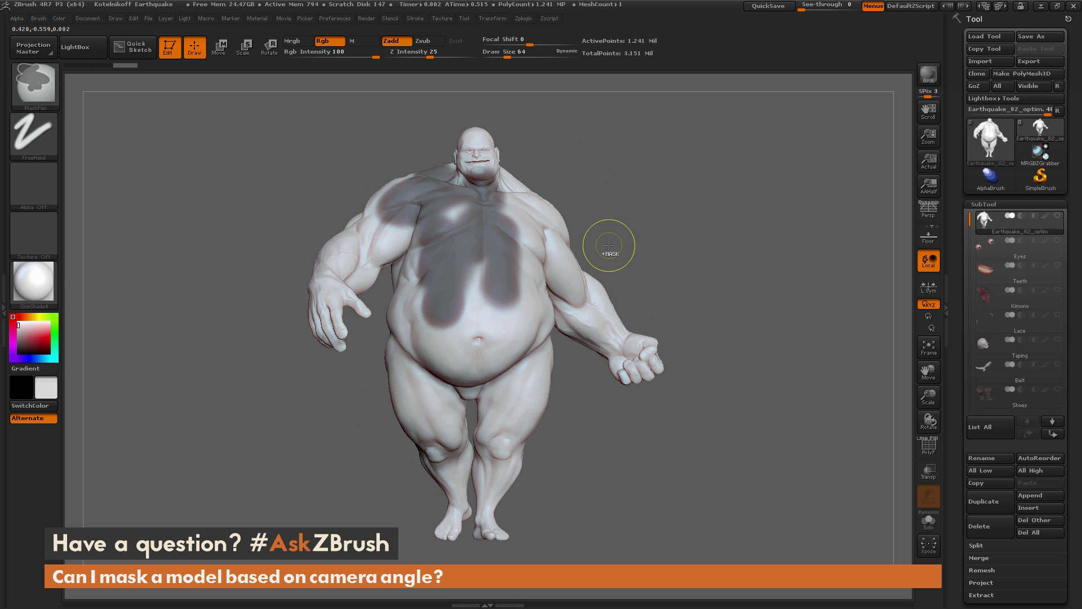
ctrl+drag(610, 245, 611, 244)
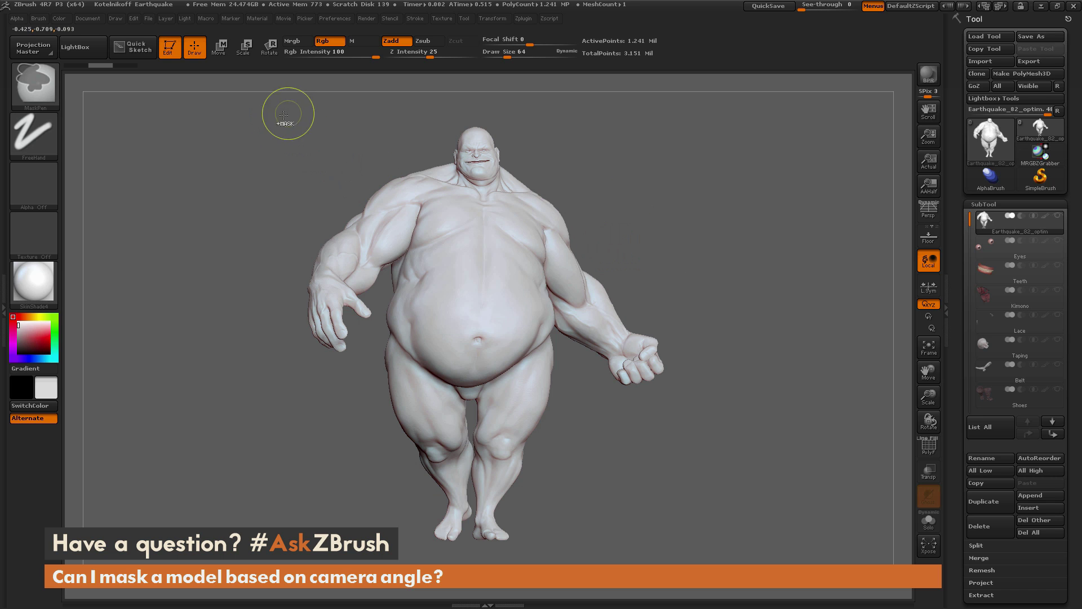
Mask the whole body from the front with a rectangular marquee, inspect its back side, and clear the mask
mouse_move(282, 119)
ctrl+mouse_down()
mouse_move(306, 232)
mouse_move(502, 507)
mouse_move(633, 558)
mouse_move(699, 564)
mouse_move(683, 564)
ctrl+mouse_up()
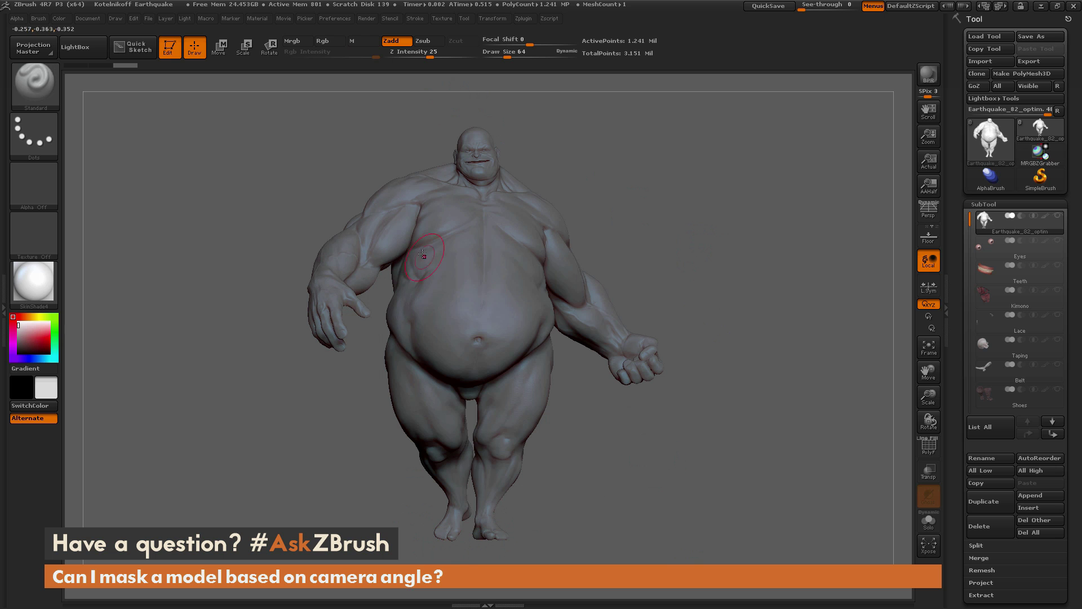
drag(606, 201, 673, 218)
ctrl+click(804, 378)
key(ctrl)
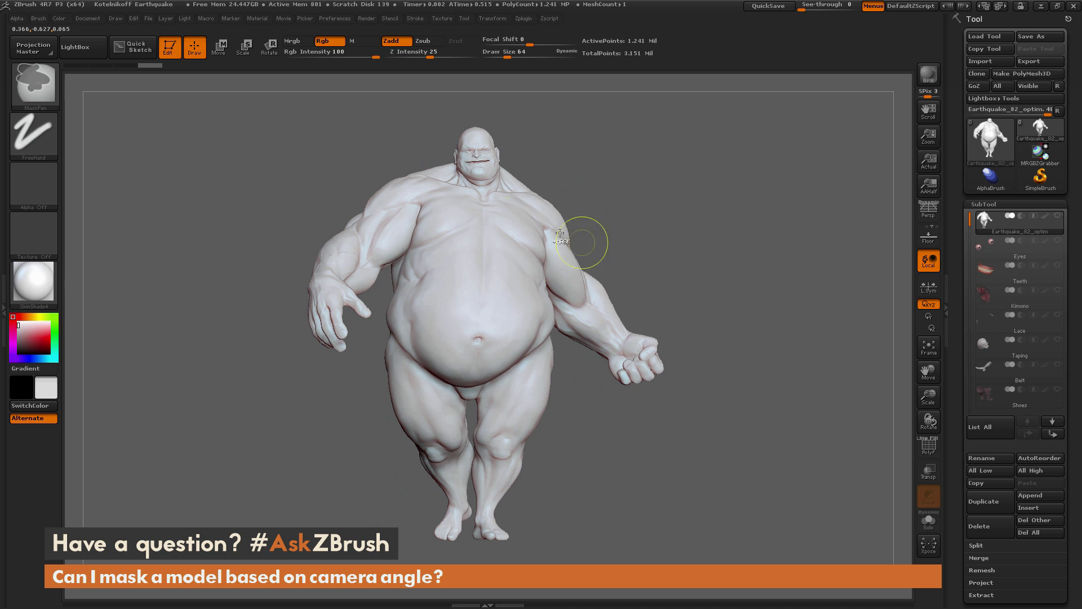
Enable BackfaceMask in the MaskPen brush's Auto Masking settings
click(36, 19)
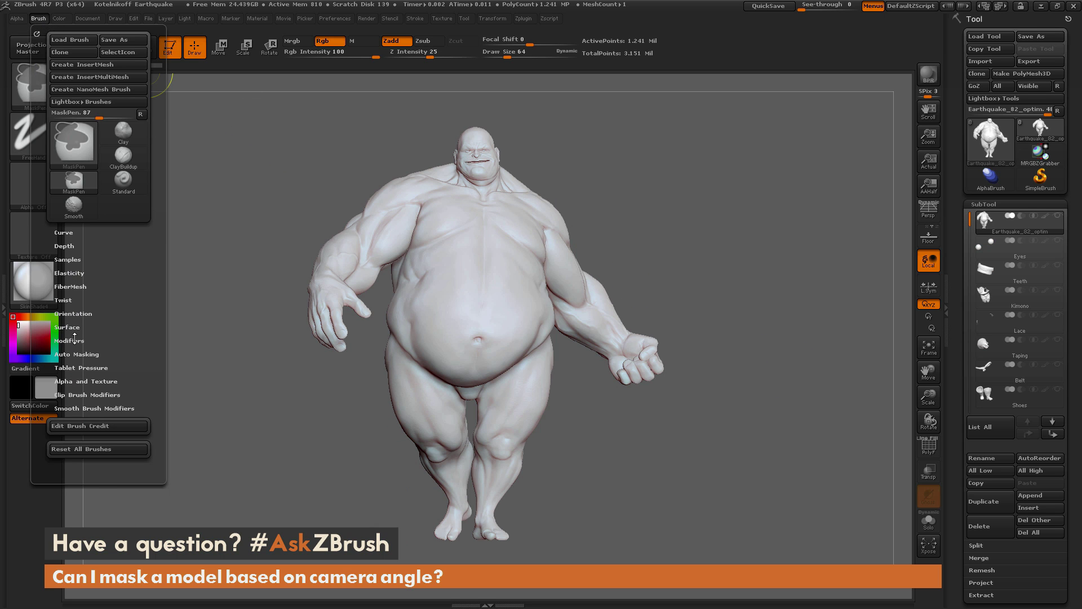
click(77, 354)
mouse_move(83, 368)
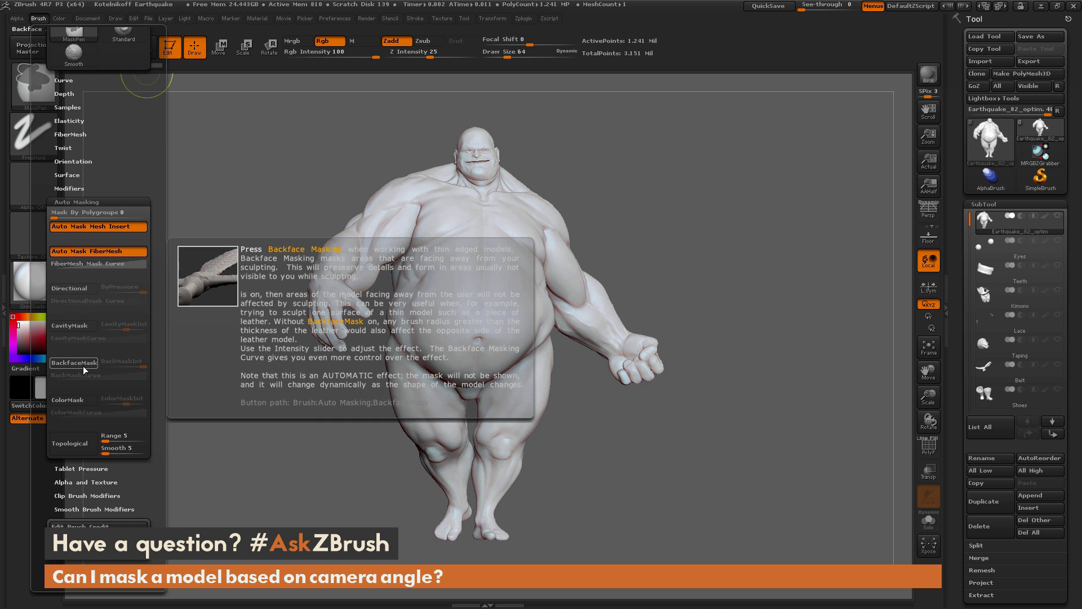
ctrl+click(79, 364)
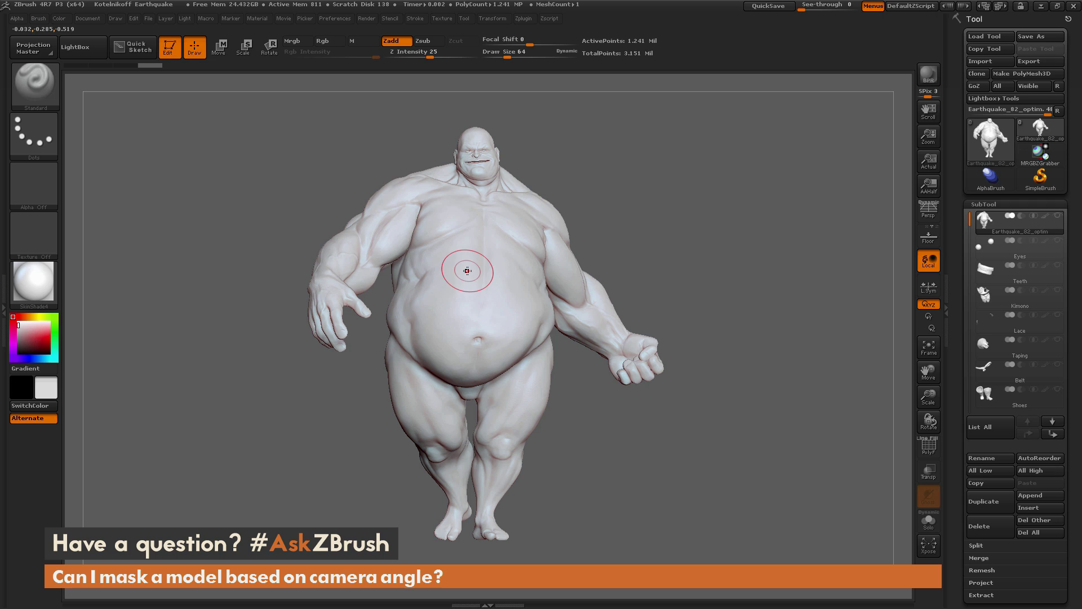
Marquee-mask the entire body with BackfaceMask on, inspect the result from another angle, and clear the mask
key(ctrl)
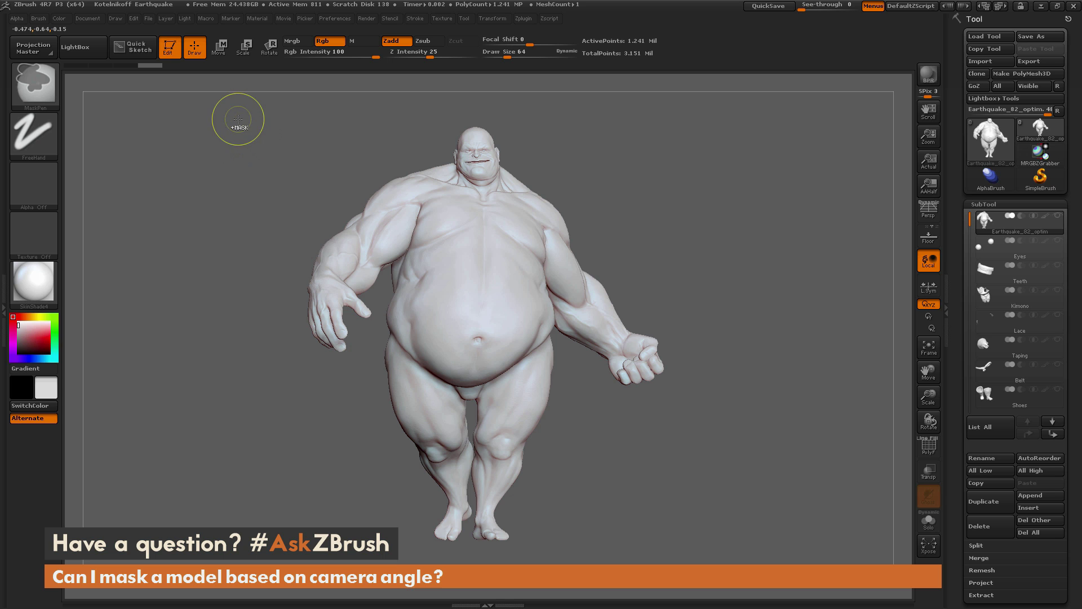
mouse_move(240, 112)
ctrl+mouse_down()
mouse_move(381, 348)
mouse_move(592, 526)
mouse_move(734, 565)
ctrl+mouse_up()
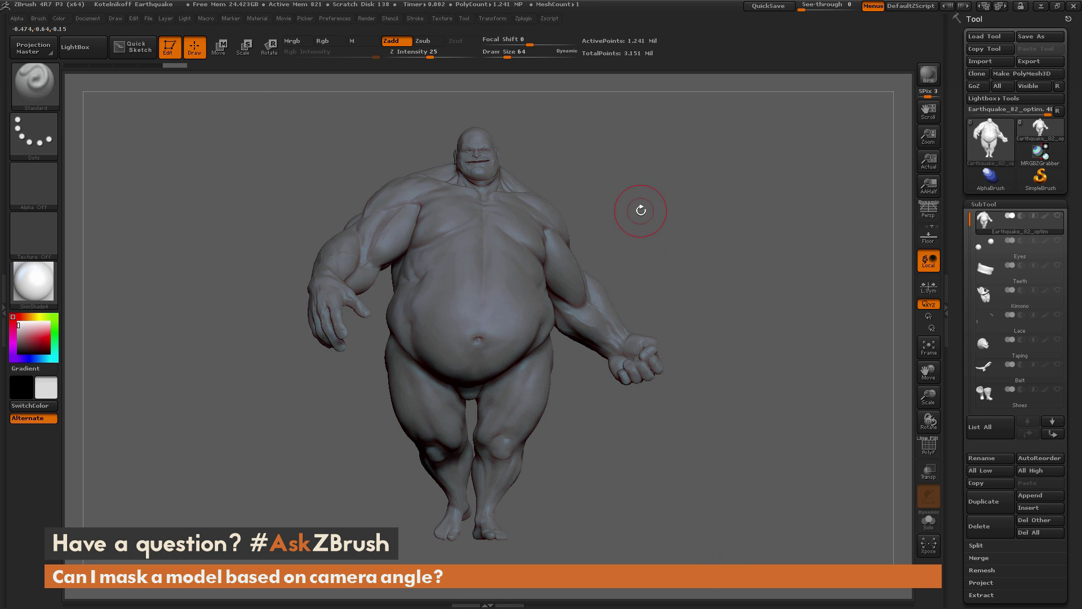
mouse_move(567, 165)
mouse_down()
mouse_move(660, 161)
mouse_move(575, 159)
mouse_up()
ctrl+drag(666, 166, 707, 264)
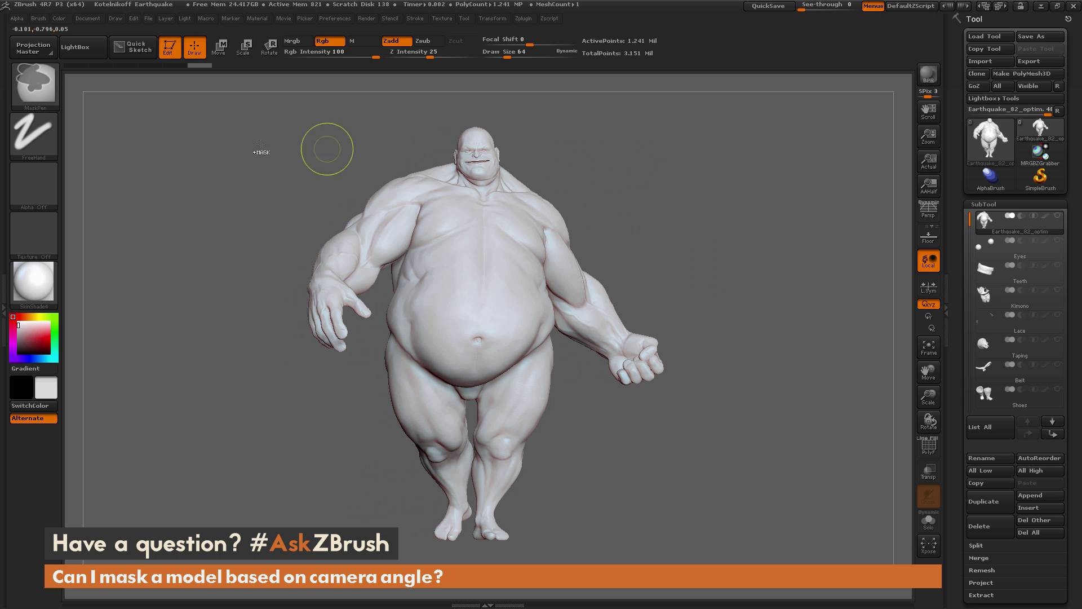
Marquee-mask only the forearm and hand beside the belly, rotate the model to inspect them, and clear the mask
ctrl+drag(194, 126, 378, 377)
mouse_move(245, 250)
mouse_down()
mouse_move(292, 250)
mouse_move(252, 249)
mouse_up()
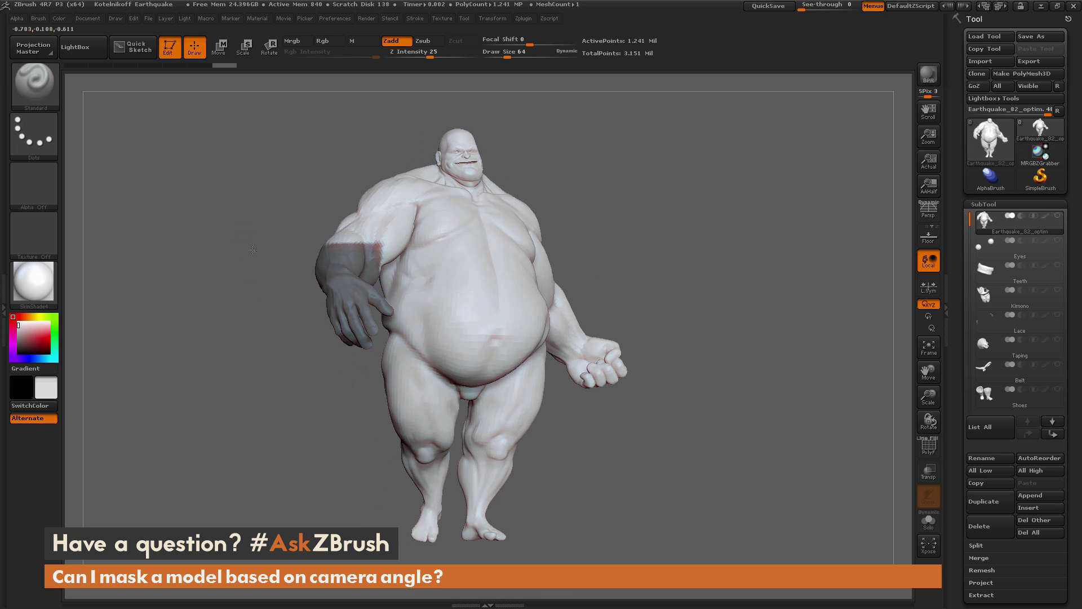
ctrl+click(248, 265)
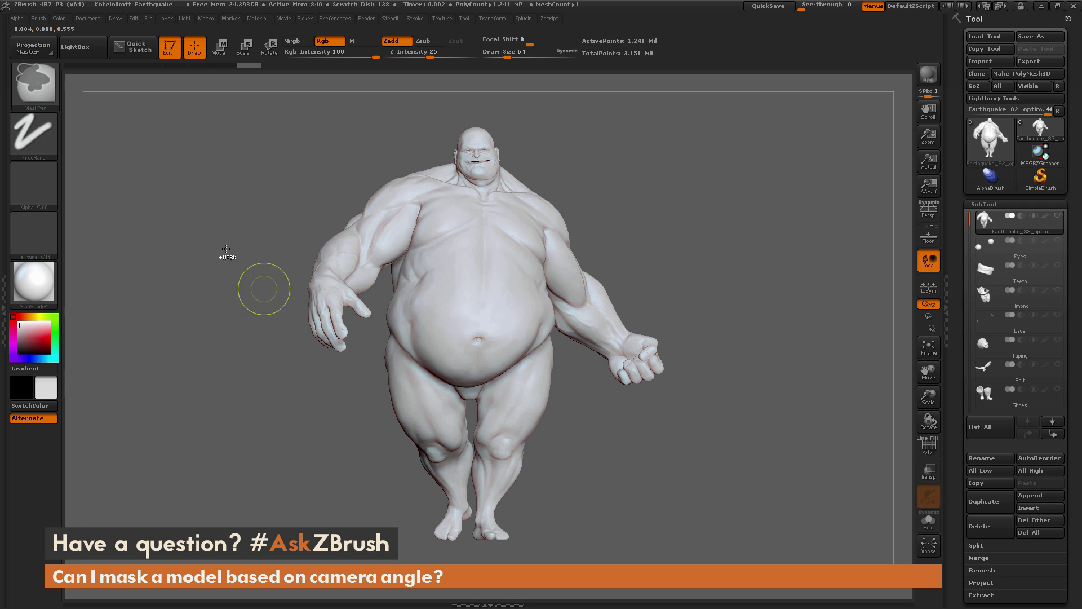
Switch the MaskPen stroke type to DragRect
click(39, 18)
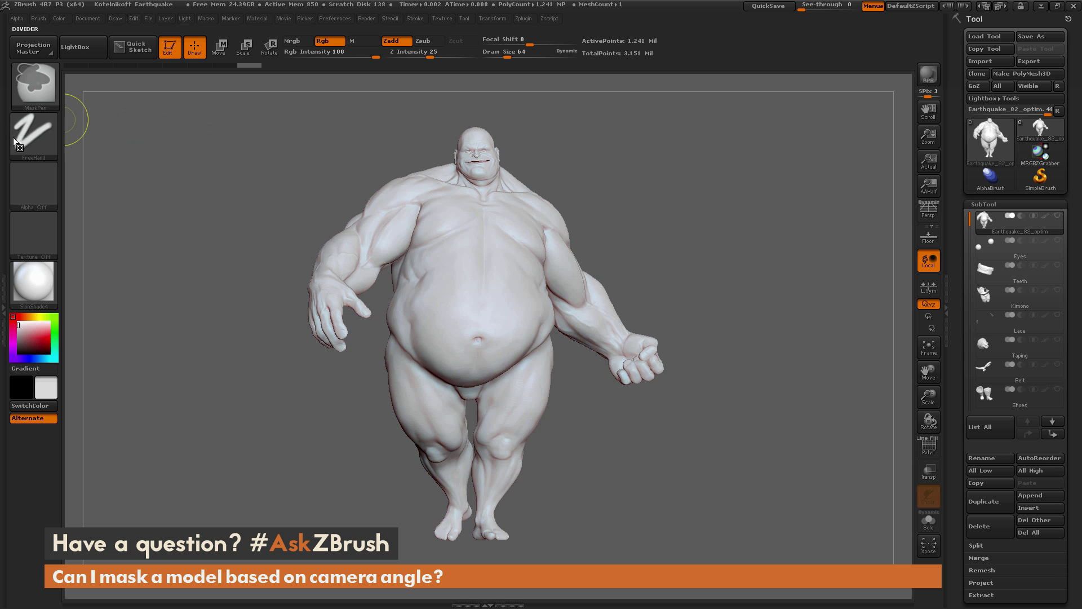
click(33, 136)
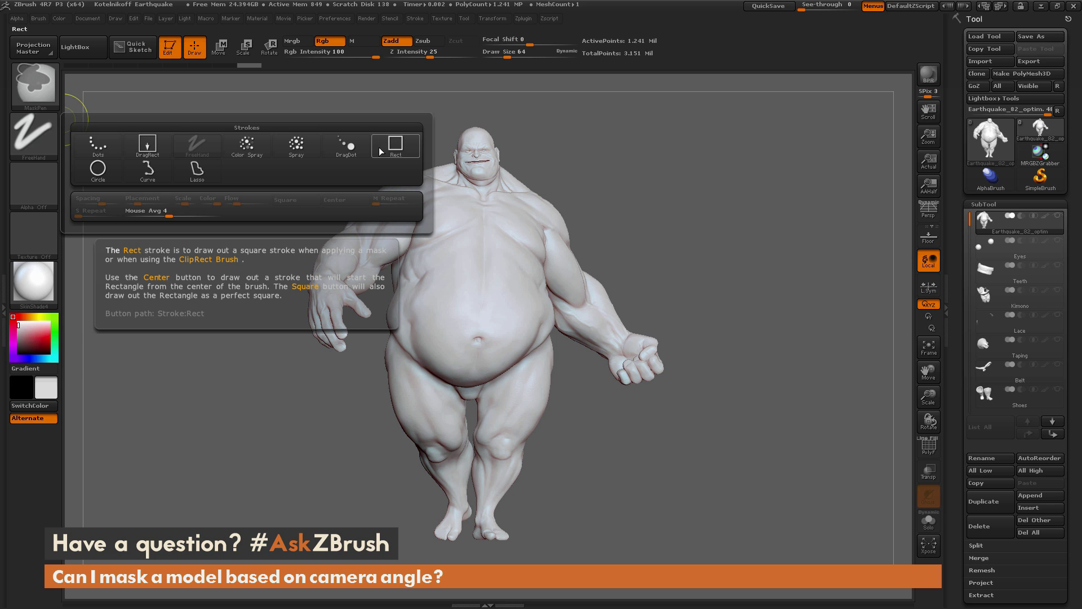
click(153, 151)
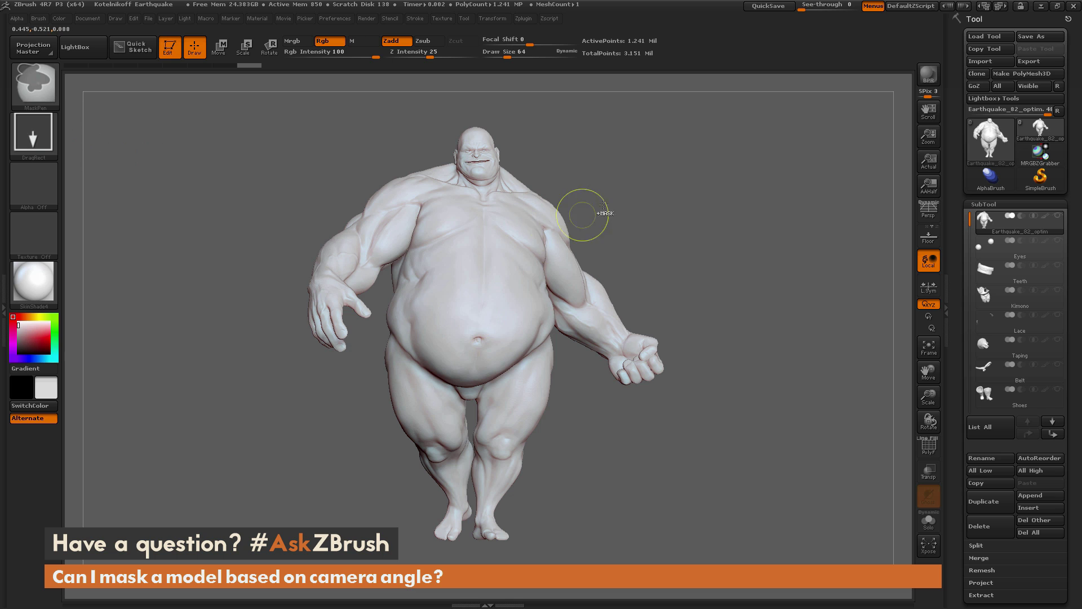
Confirm BackfaceMask is on for MaskPen, draw a DragRect mask outward from the head, and clear it
drag(580, 217, 553, 183)
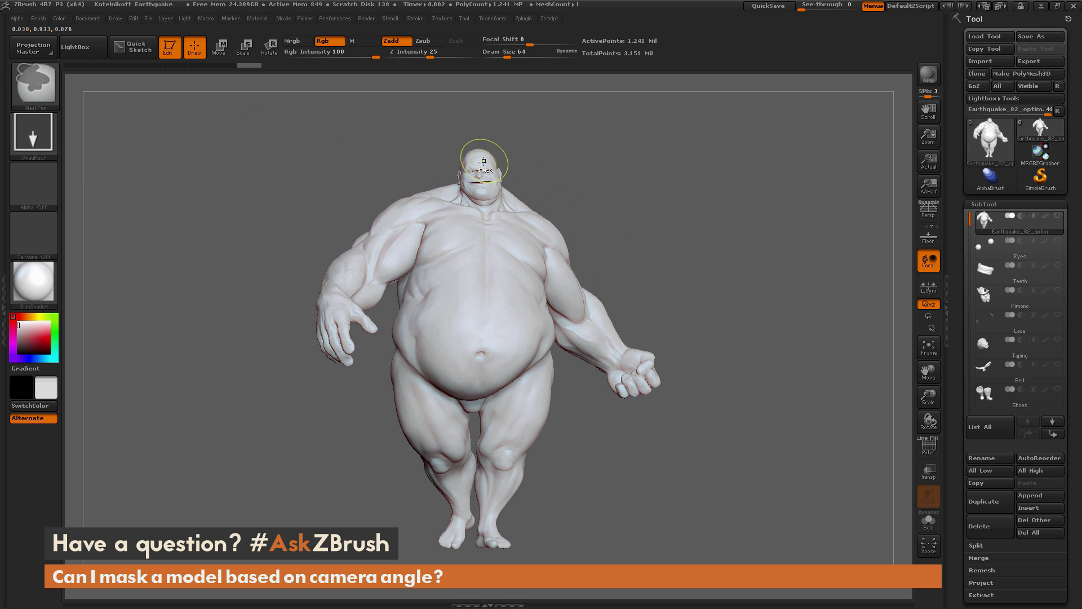
mouse_move(48, 82)
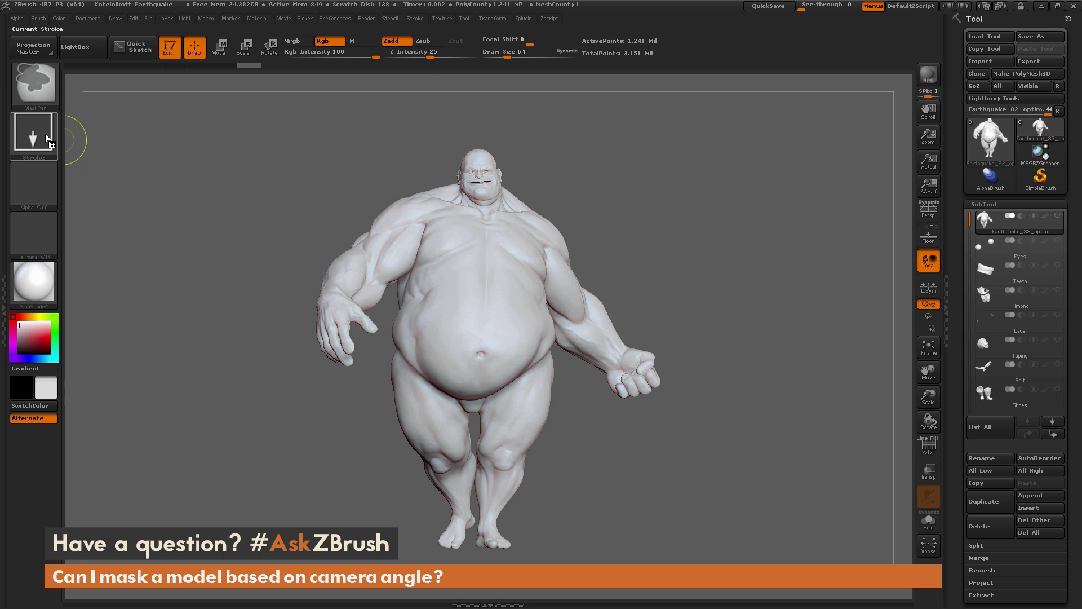
click(40, 15)
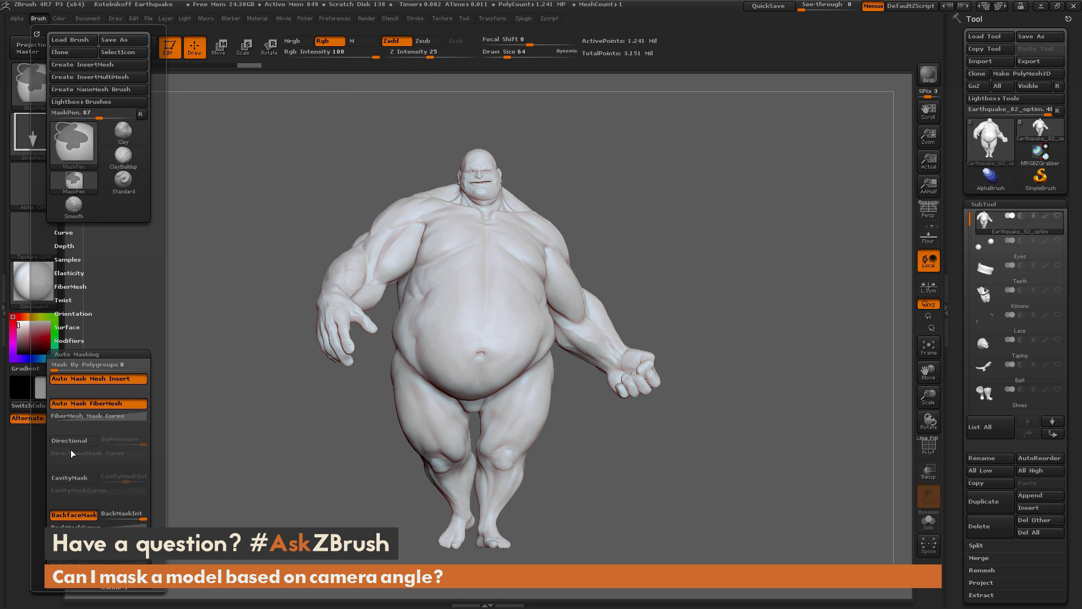
scroll(93, 369, down, 5)
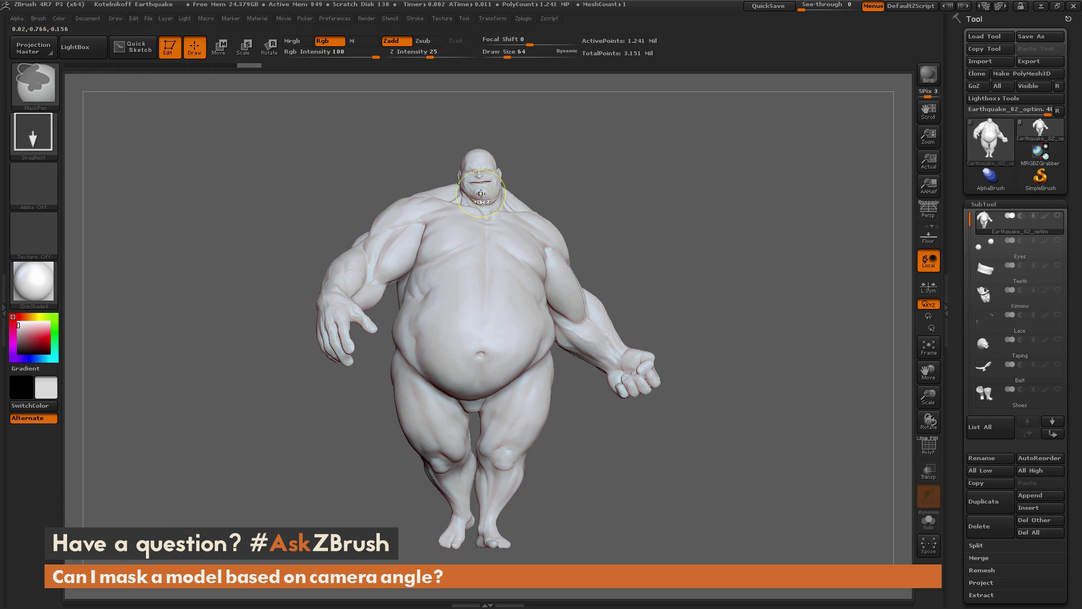
ctrl+drag(479, 168, 470, 32)
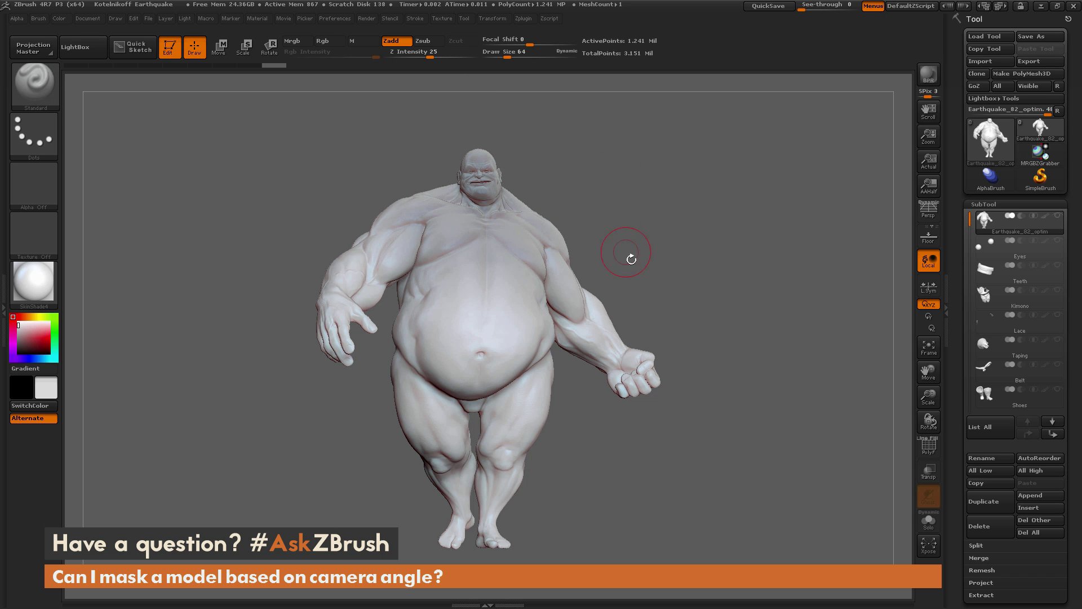
drag(644, 267, 665, 266)
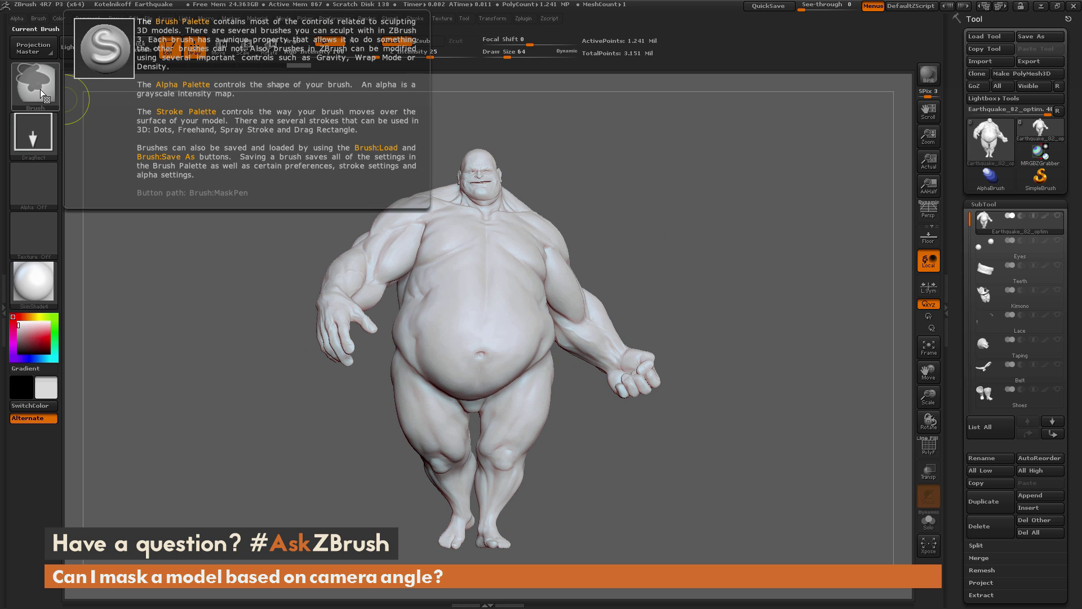
Check the MaskPen's DragRect stroke and BackfaceMask setting, and draw a mask outward from the belly in the front view
click(36, 141)
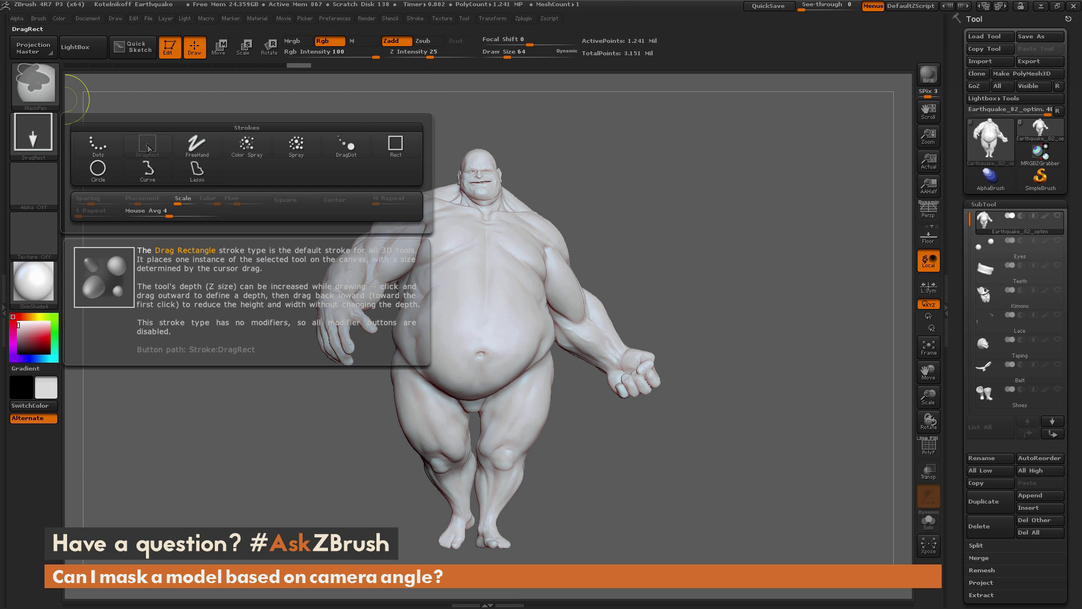
click(38, 19)
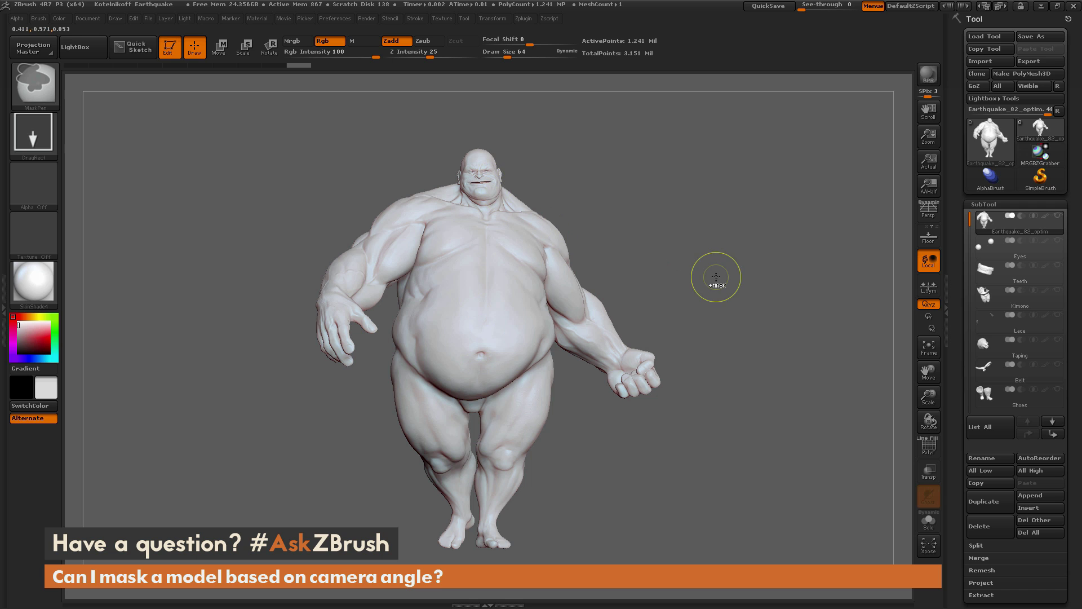
drag(713, 314, 537, 175)
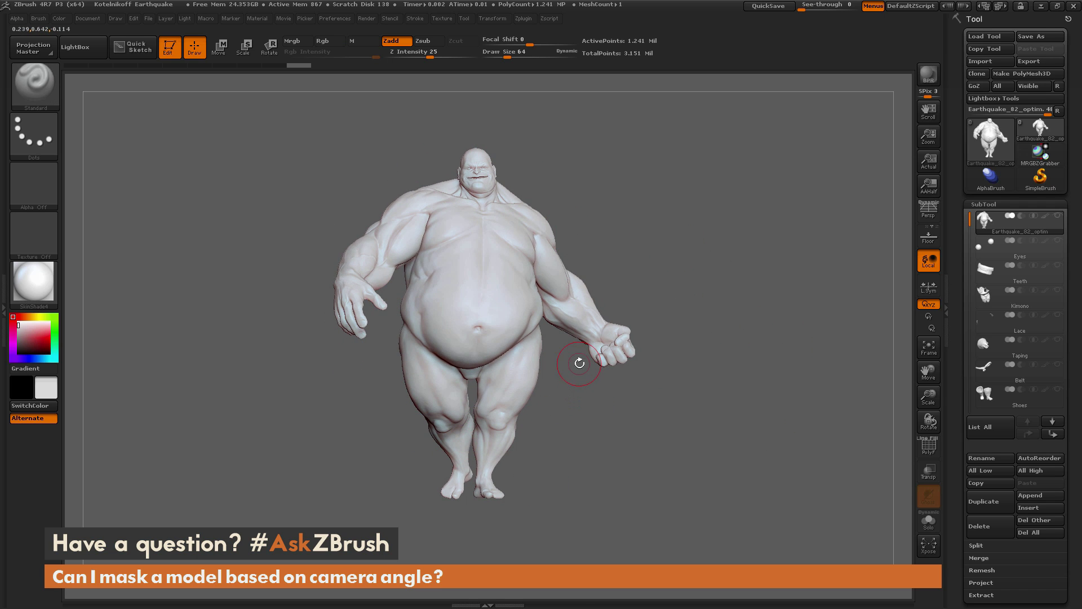
key(ctrl)
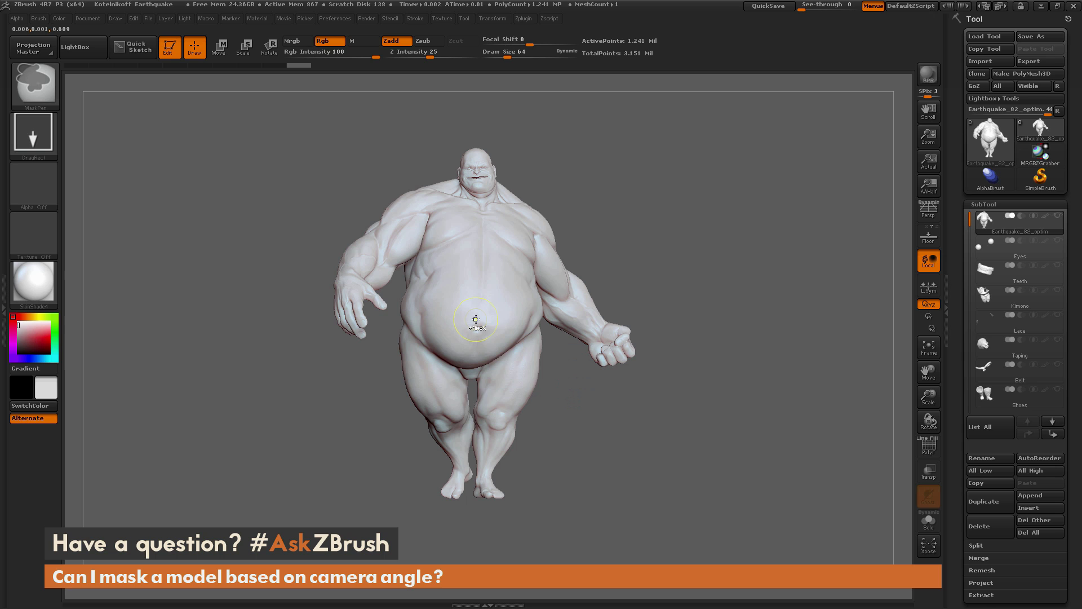
ctrl+drag(476, 319, 459, 1)
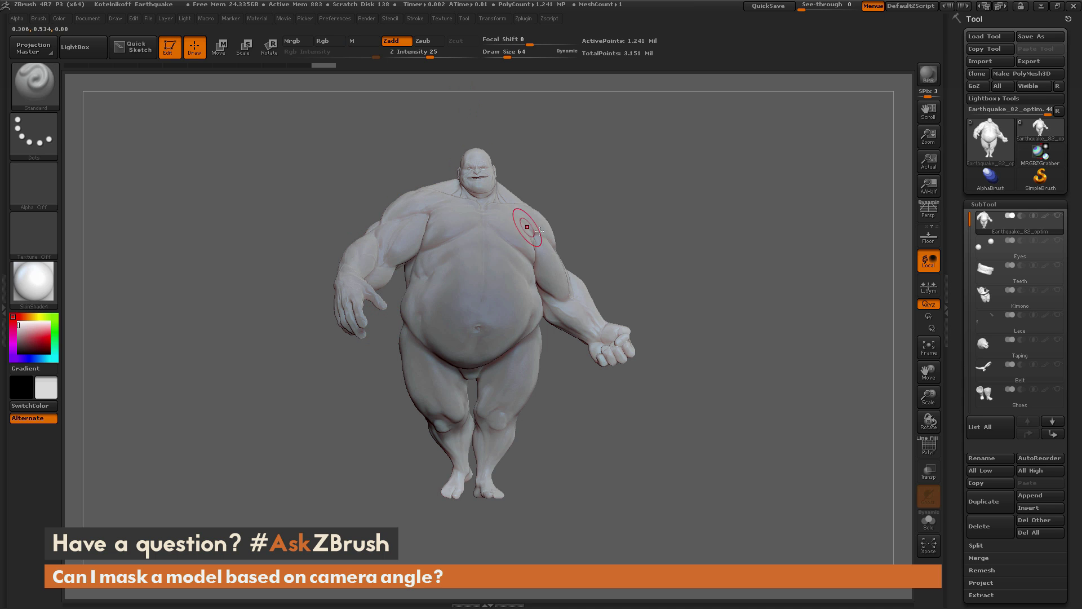
Set Focal Shift to -100 and mask outward from the belly again, repeating the stroke to darken the front mask
drag(530, 40, 483, 41)
ctrl+drag(480, 315, 499, 1)
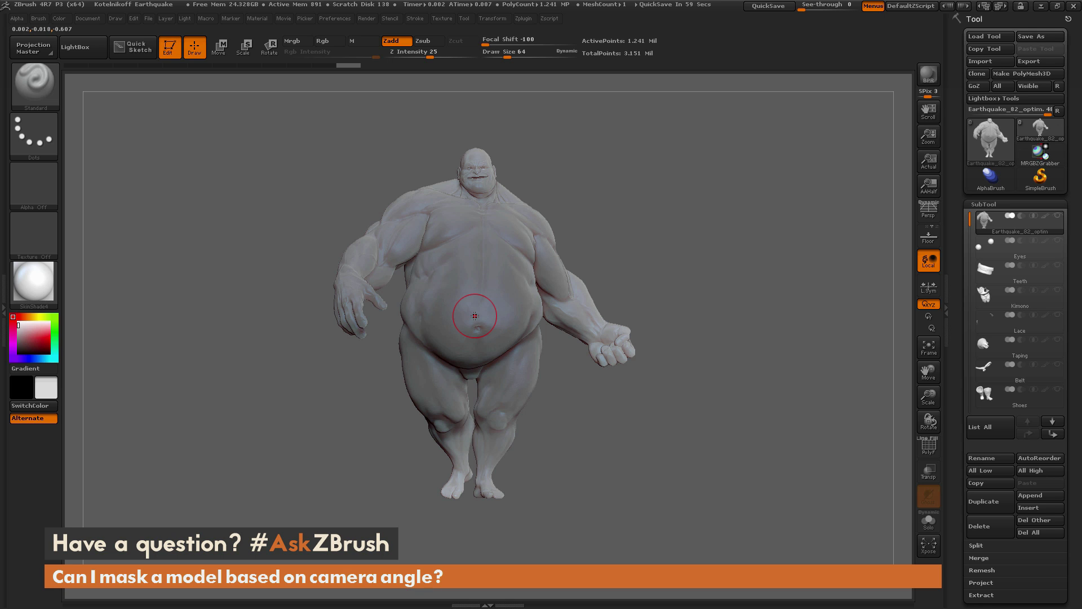
key(ctrl+i)
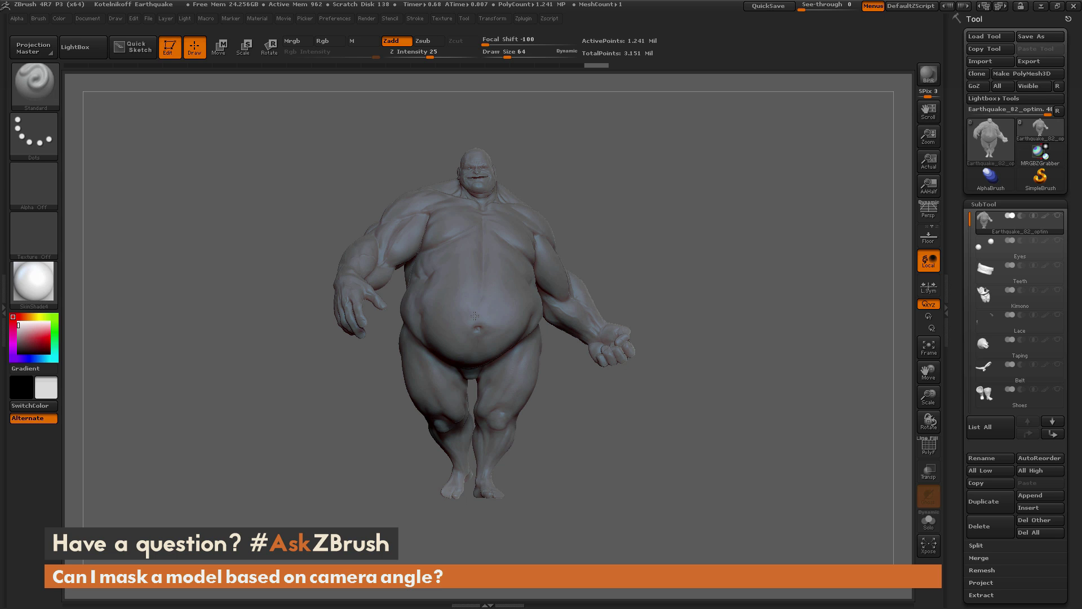
key(ctrl+1)
key(ctrl+2)
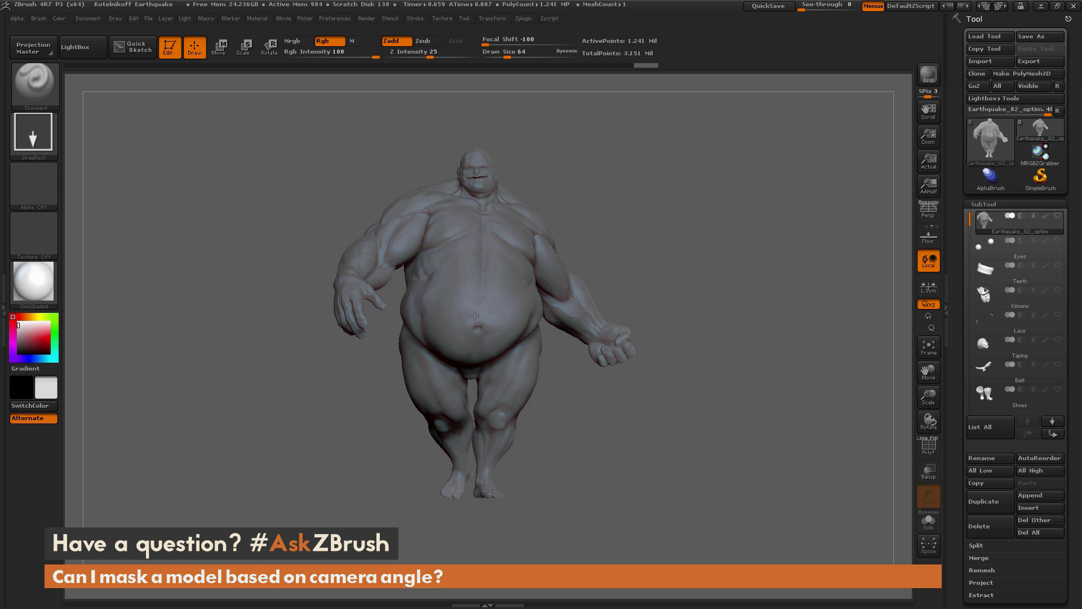
key(ctrl+3)
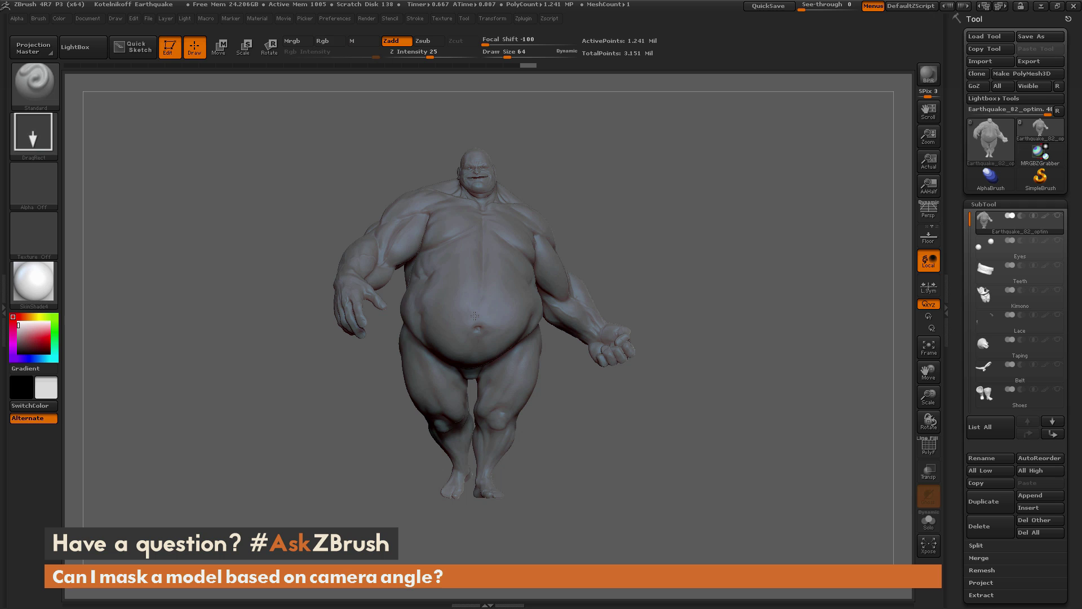
key(ctrl+1)
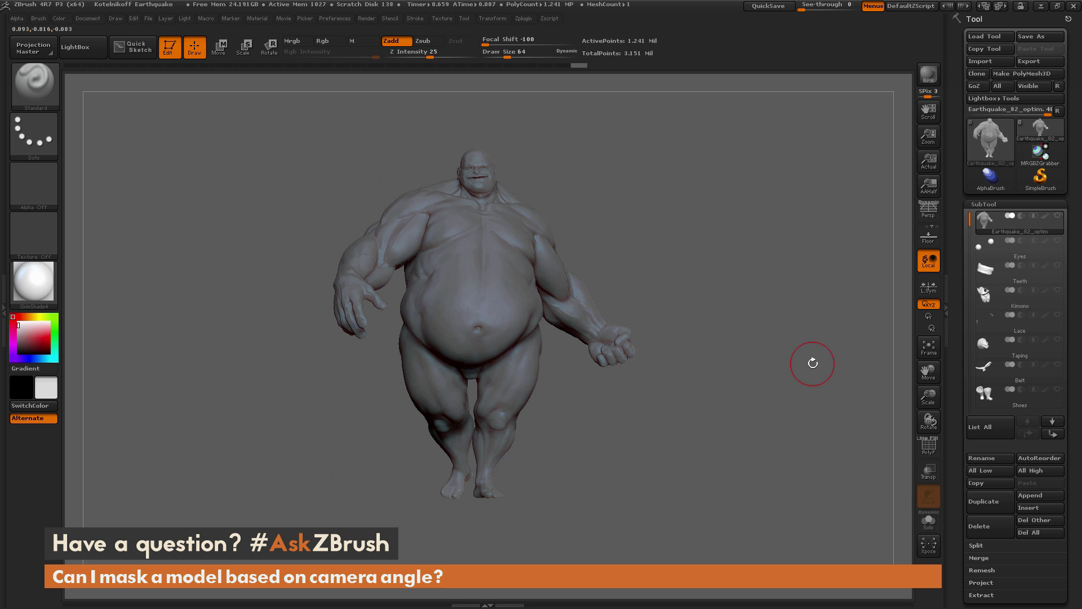
Rotate the body to inspect the extent of the front mask, clear it, and leave the model in side view
drag(824, 367, 720, 357)
drag(681, 259, 806, 255)
alt+drag(614, 251, 687, 257)
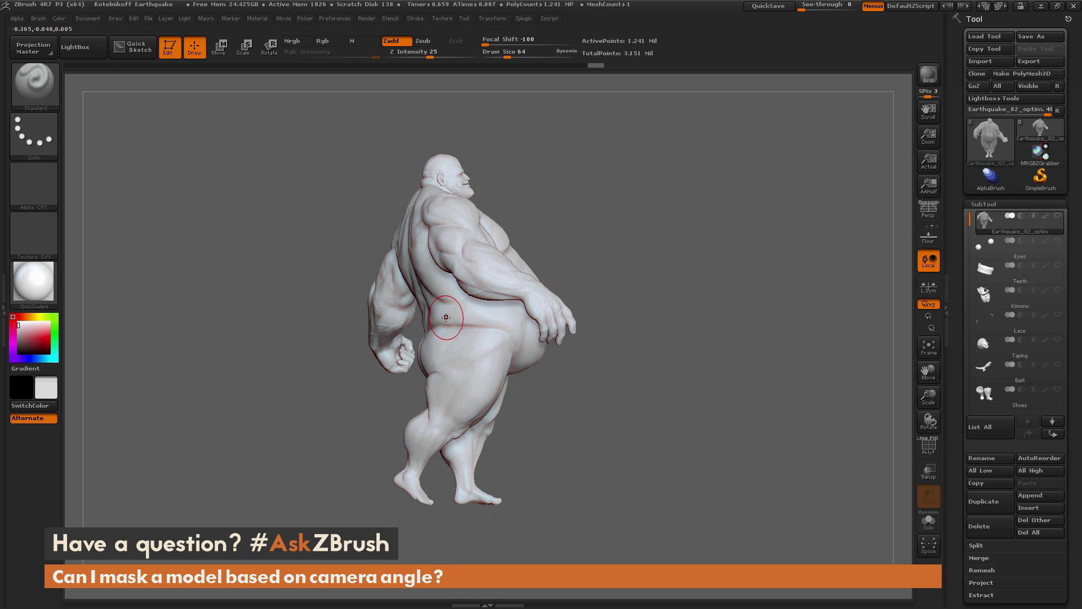
Confirm BackfaceMask is on for MaskPen and draw a DragRect mask outward from the hip in the side view
key(ctrl)
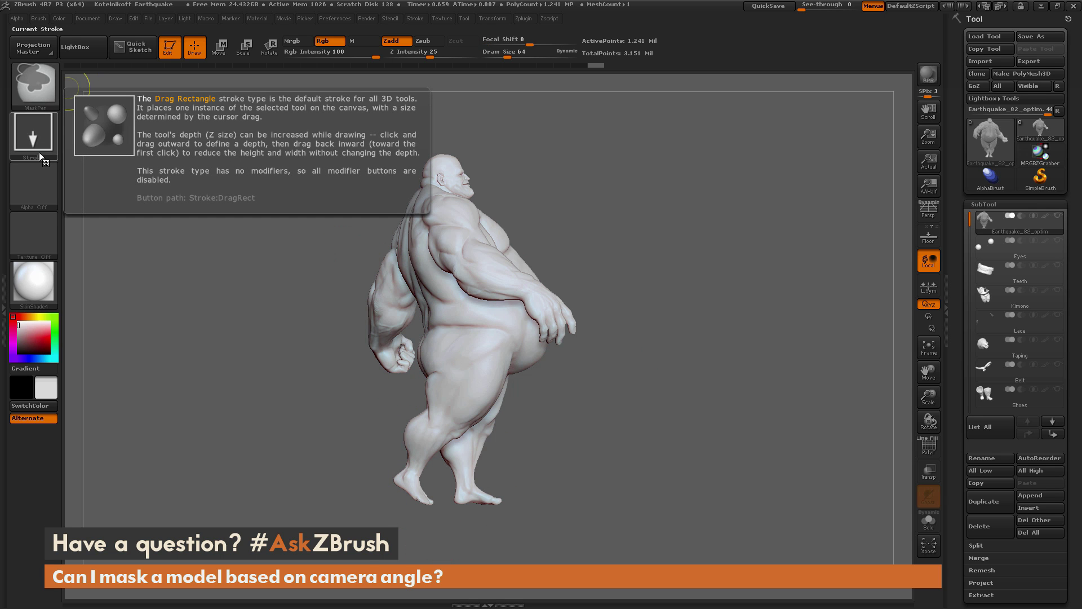
click(37, 19)
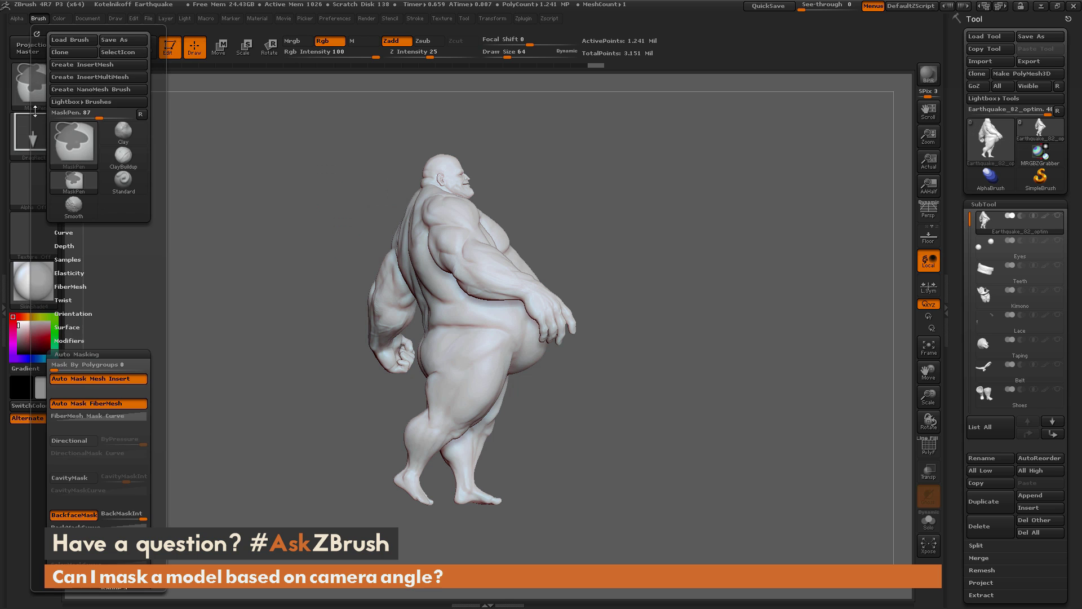
scroll(103, 381, down, 2)
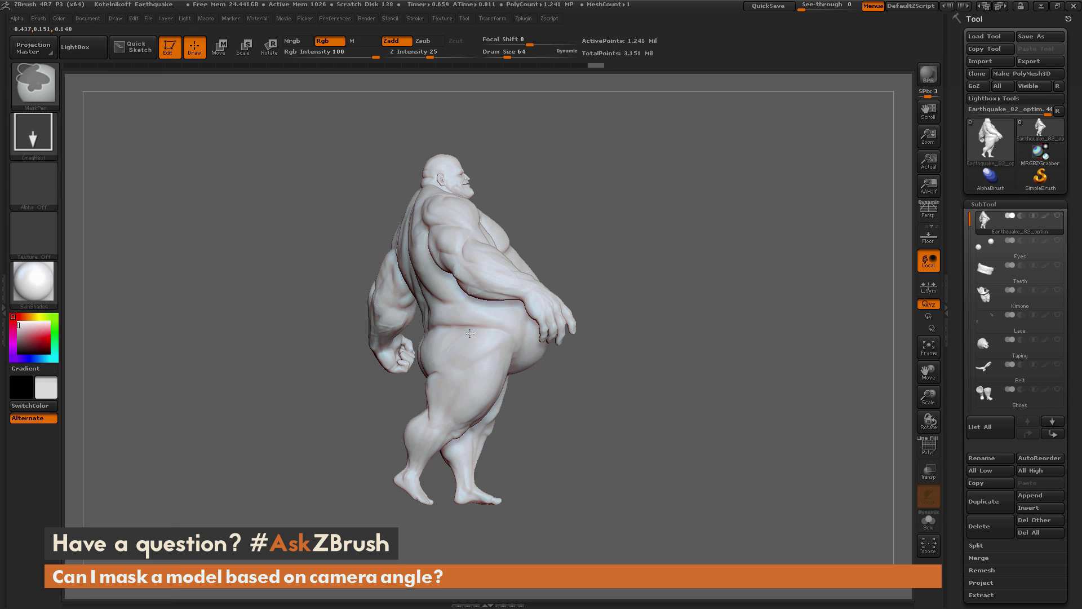
ctrl+drag(470, 334, 447, 132)
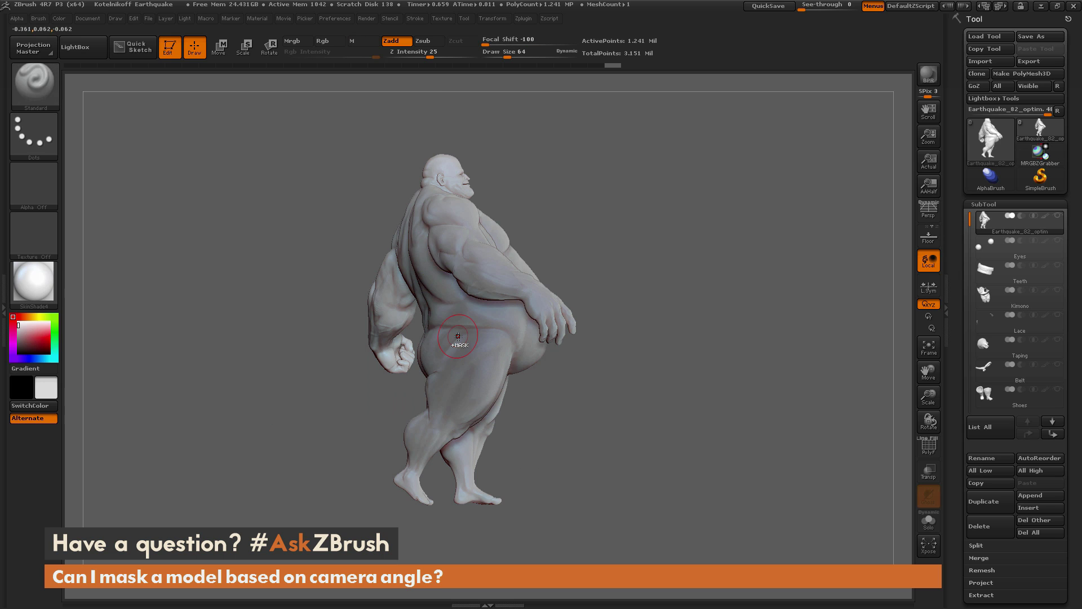
Repeat the last masking stroke several times to intensify the mask on the surfaces visible from the side
key(ctrl+a)
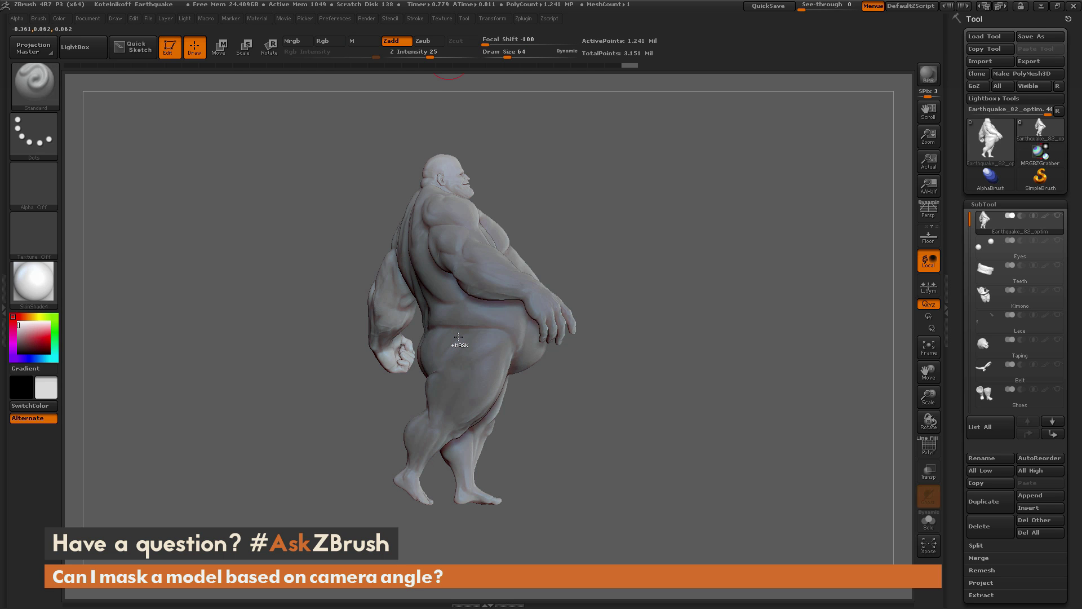
key(ctrl+a)
key(ctrl+a)
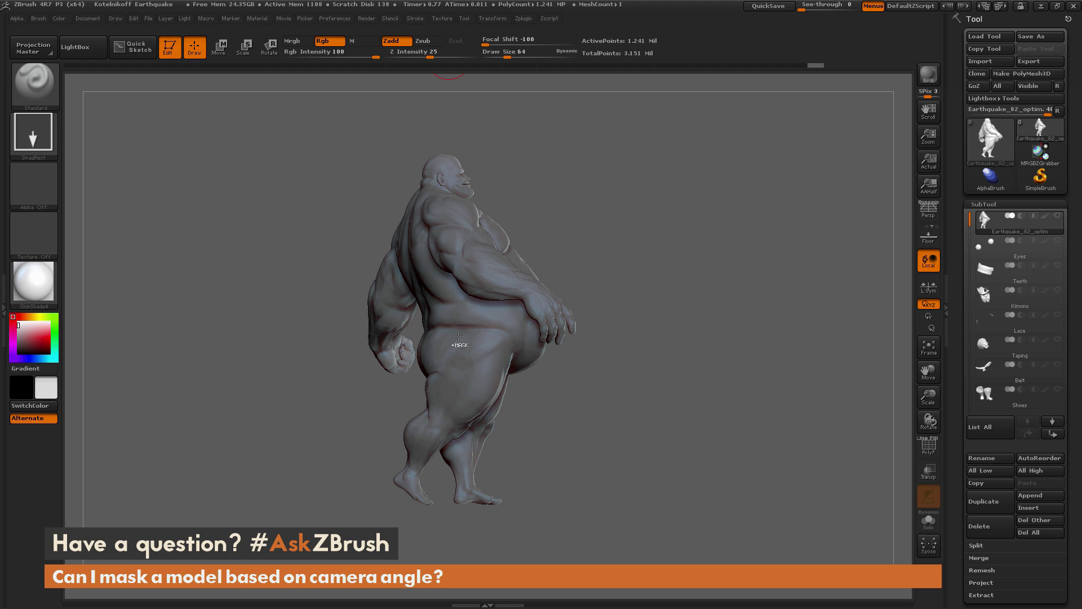
ctrl+click(458, 337)
ctrl+click(458, 336)
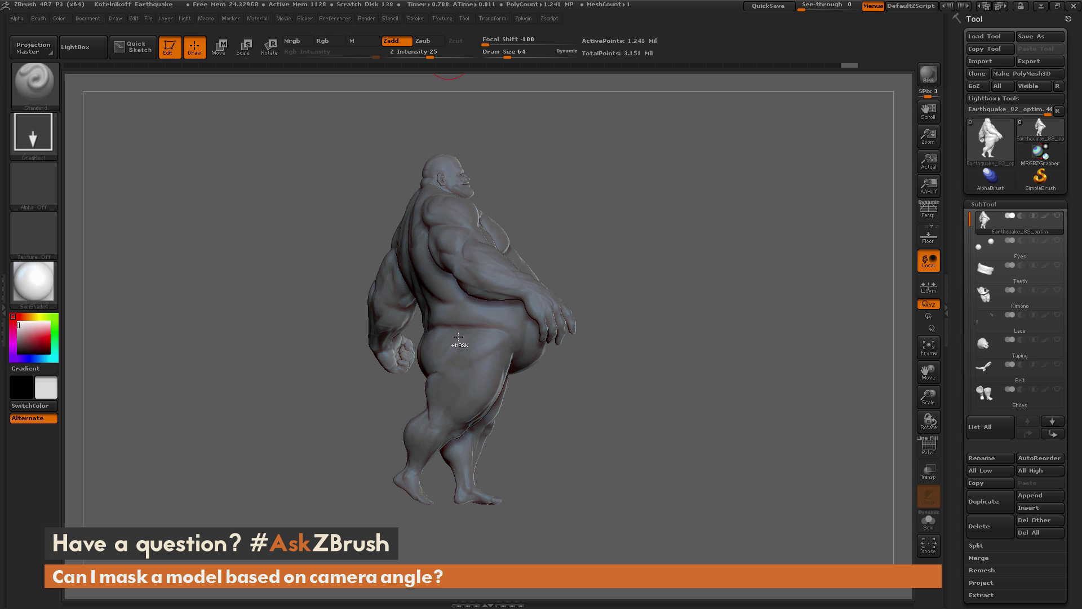
key(shift+r)
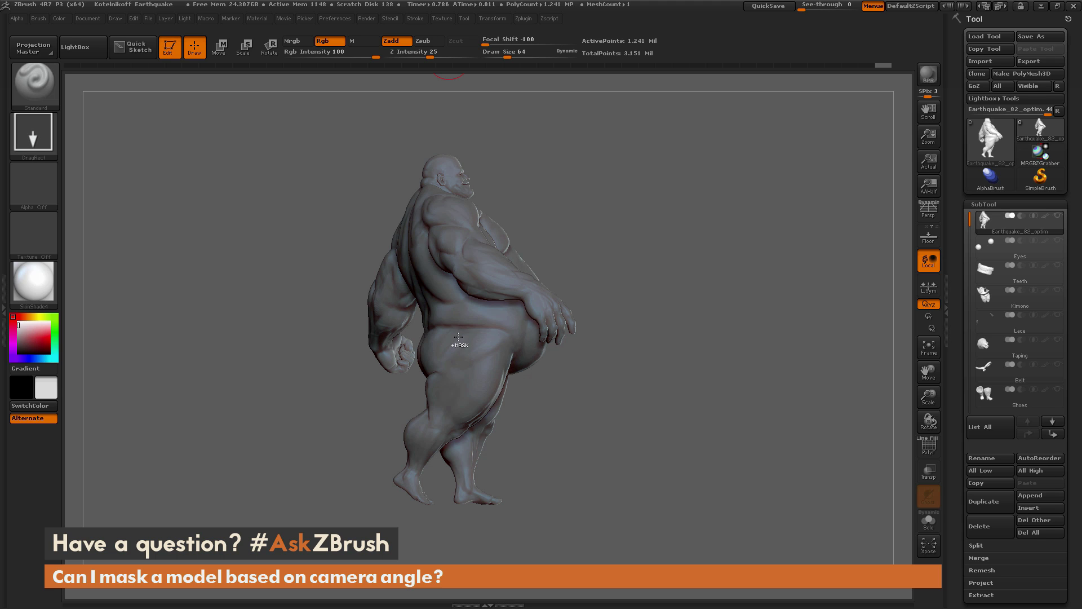
ctrl+click(458, 336)
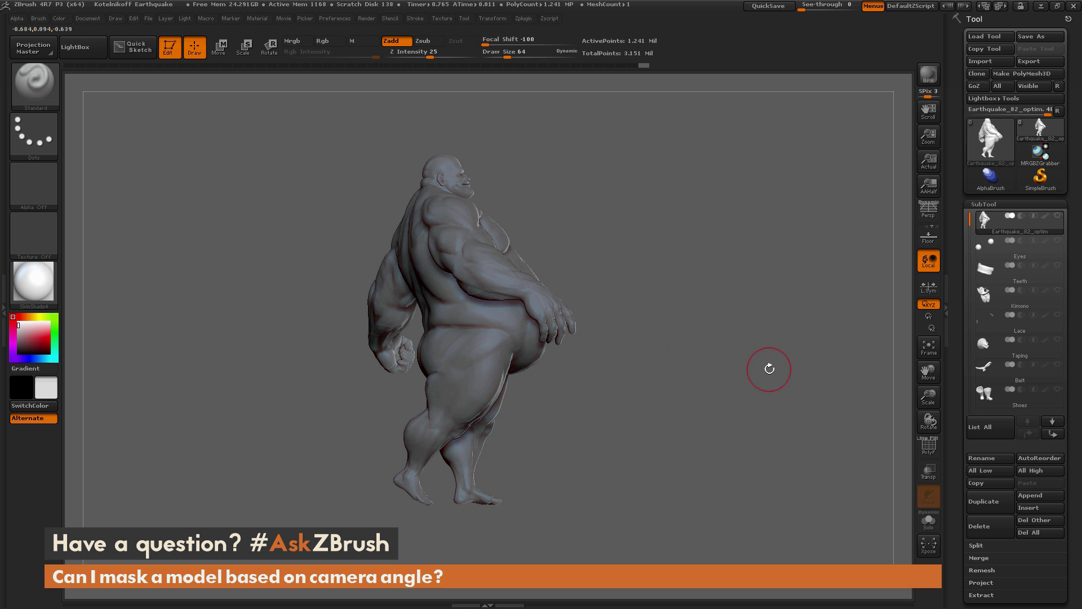
Inspect the side-angle mask from the front of the body and clear it
drag(770, 368, 711, 370)
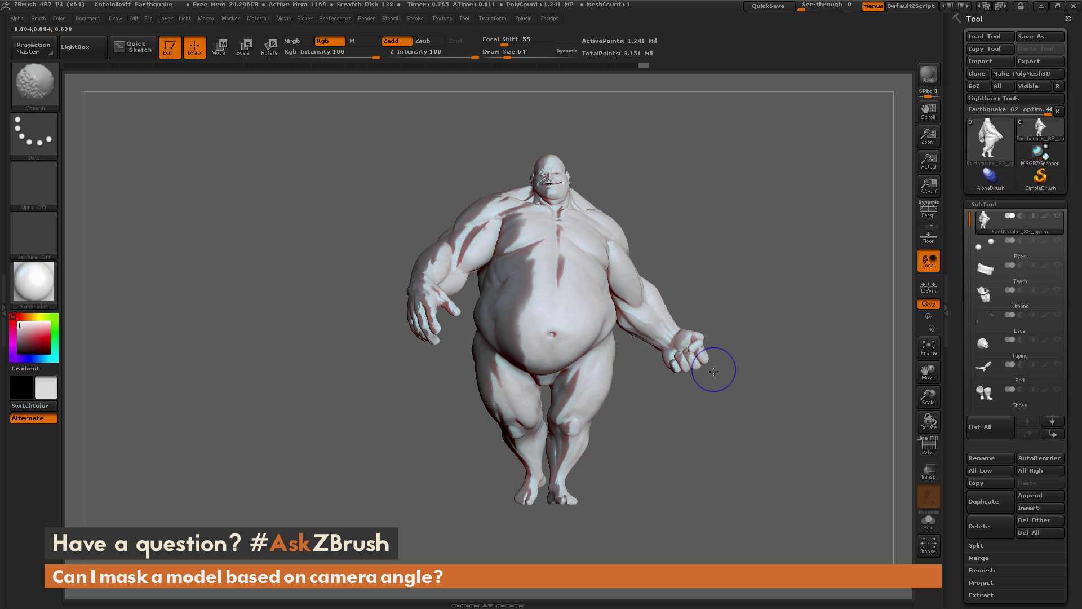
alt+drag(778, 269, 745, 273)
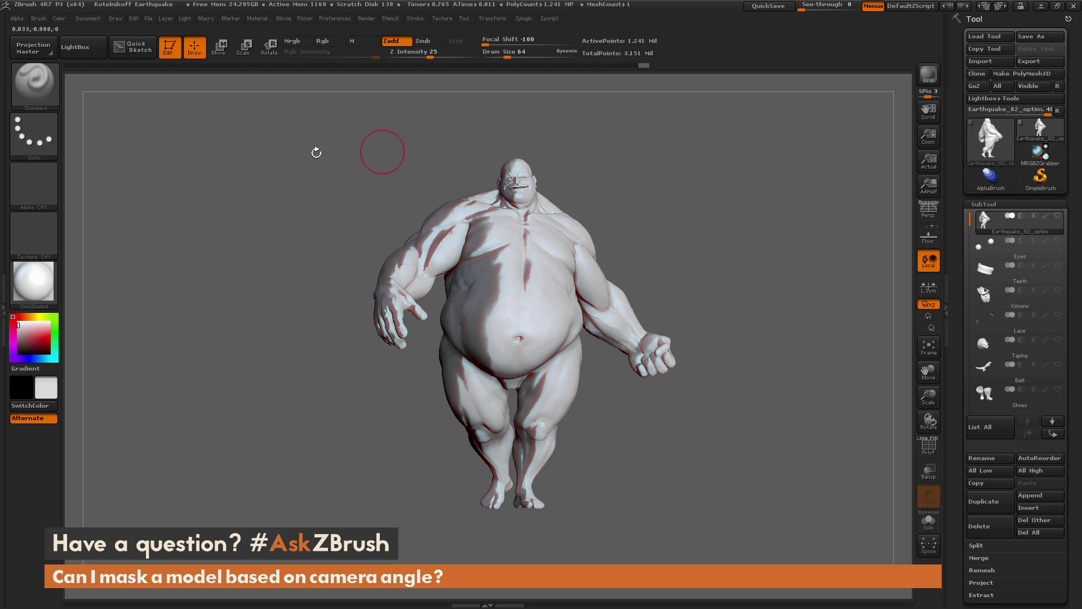
ctrl+drag(698, 178, 768, 379)
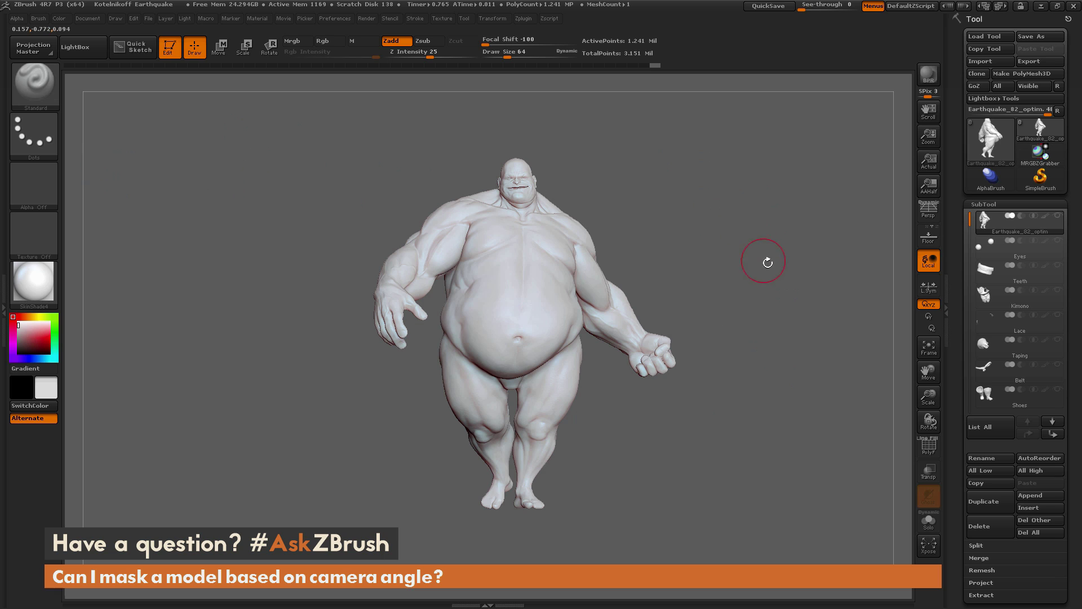
drag(763, 258, 725, 248)
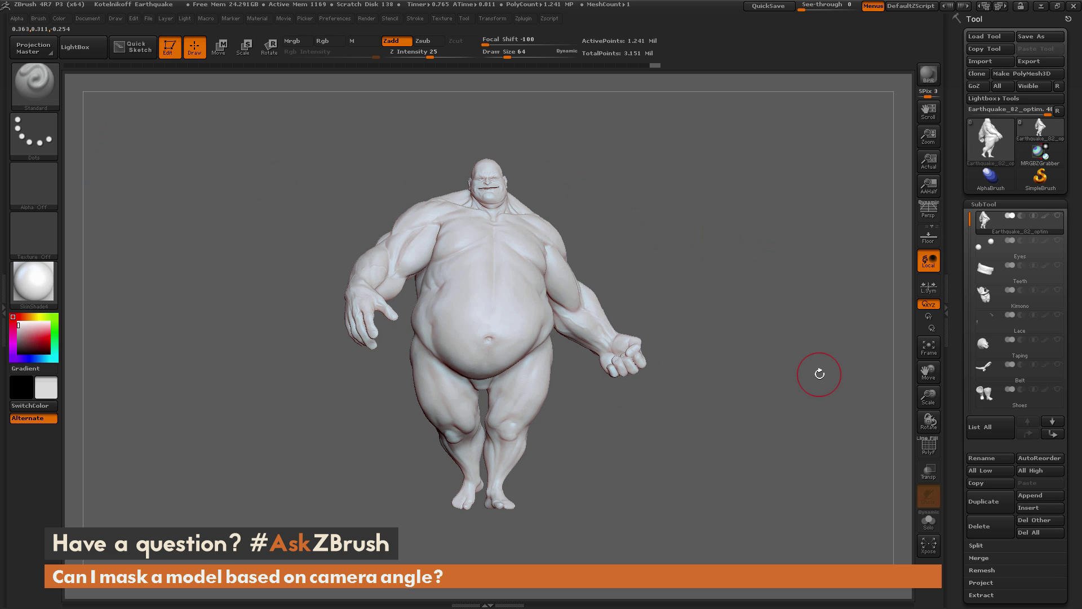
Turn on PolyFrame with its wireframe lines hidden and combine the whole body into a single polygroup
click(929, 446)
click(928, 439)
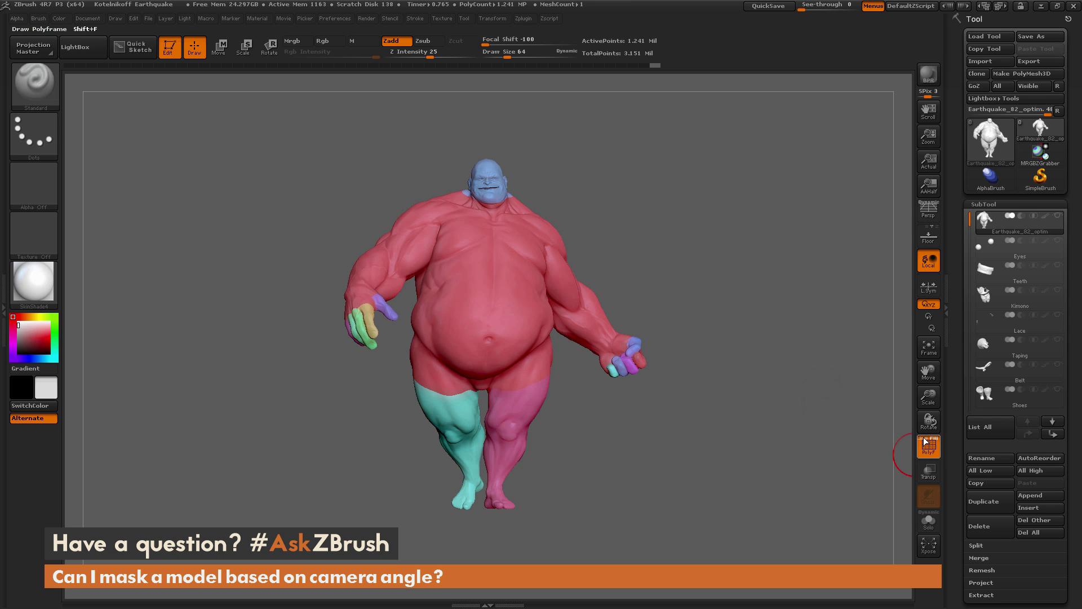
drag(666, 452, 731, 380)
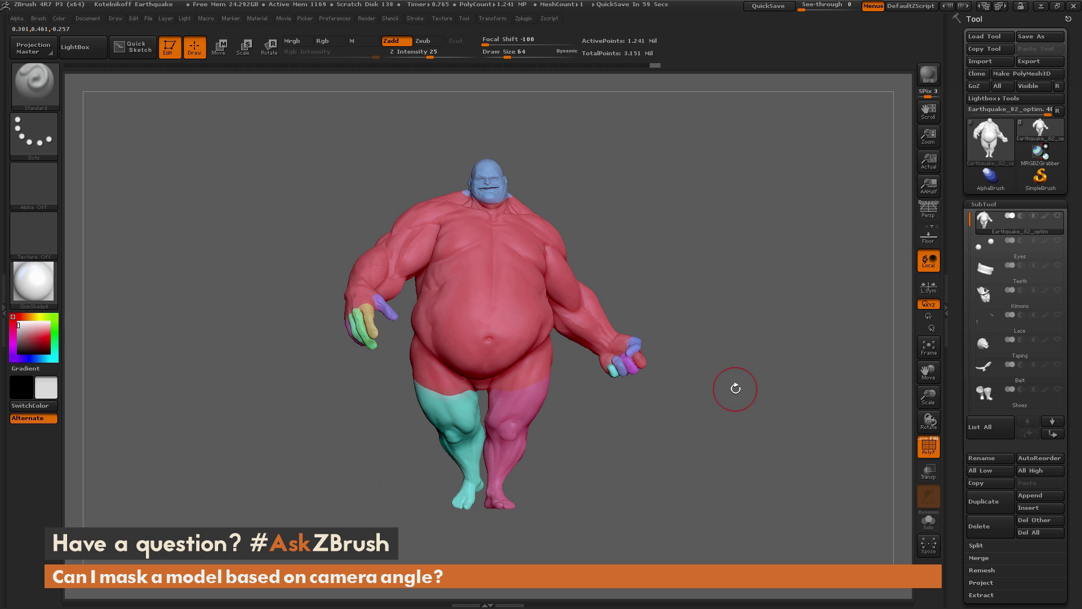
key(ctrl)
key(shift+f)
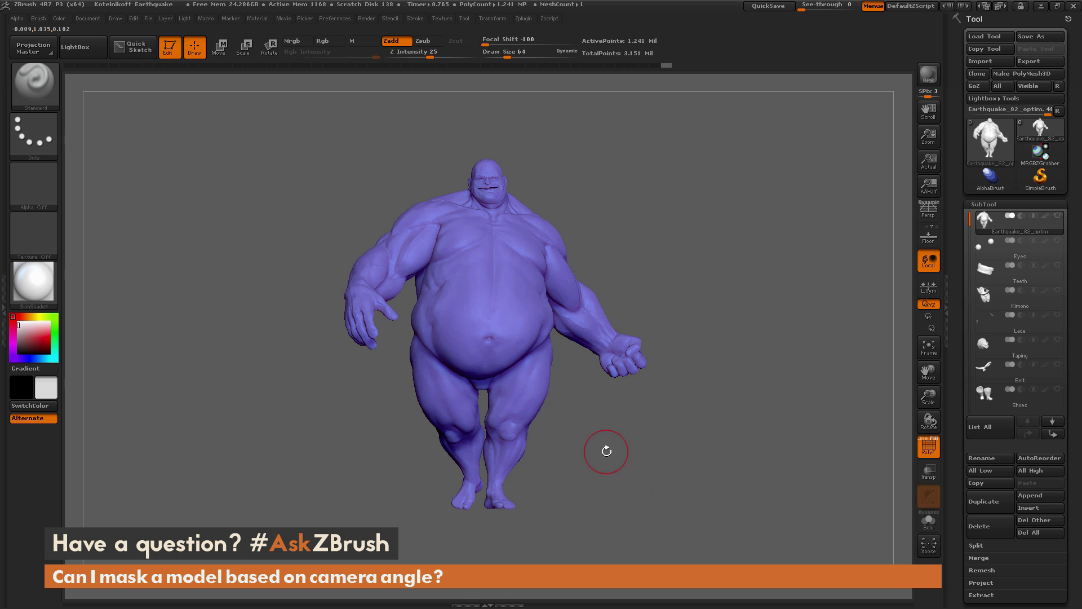
From the side view, assign the camera-facing surfaces to a separate polygroup with Group Front, and inspect the split from the front
mouse_move(606, 451)
mouse_down()
mouse_move(714, 435)
mouse_move(730, 461)
mouse_up()
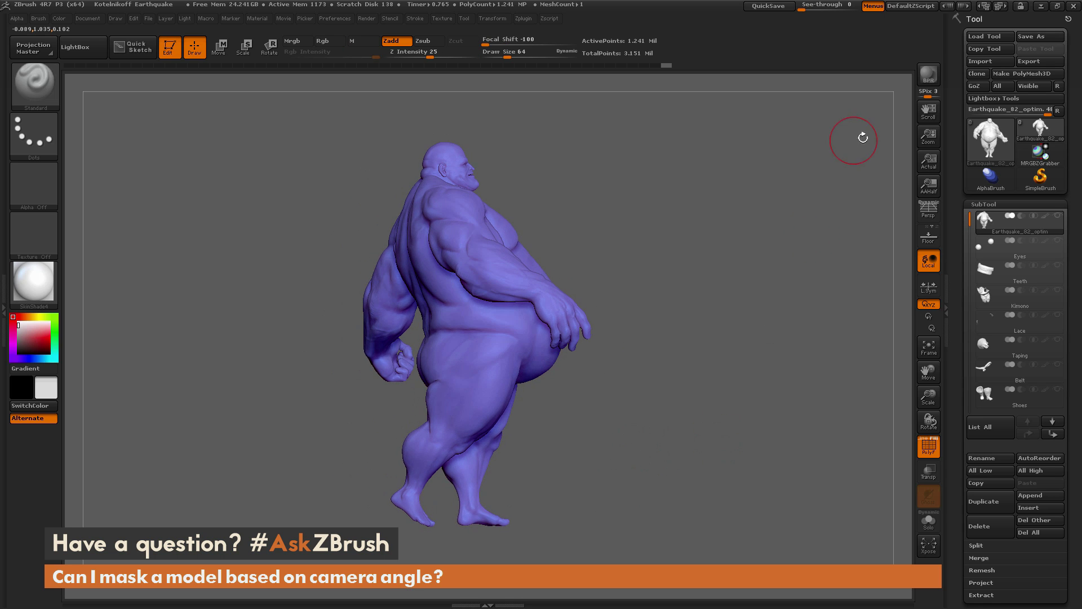
drag(961, 325, 961, 205)
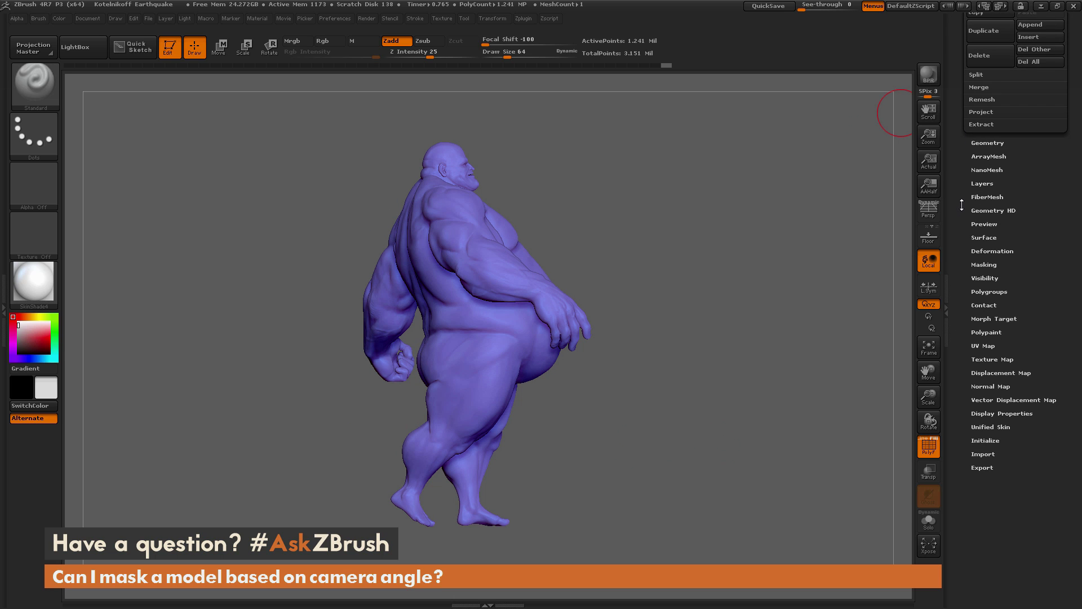
click(991, 289)
drag(961, 254, 961, 321)
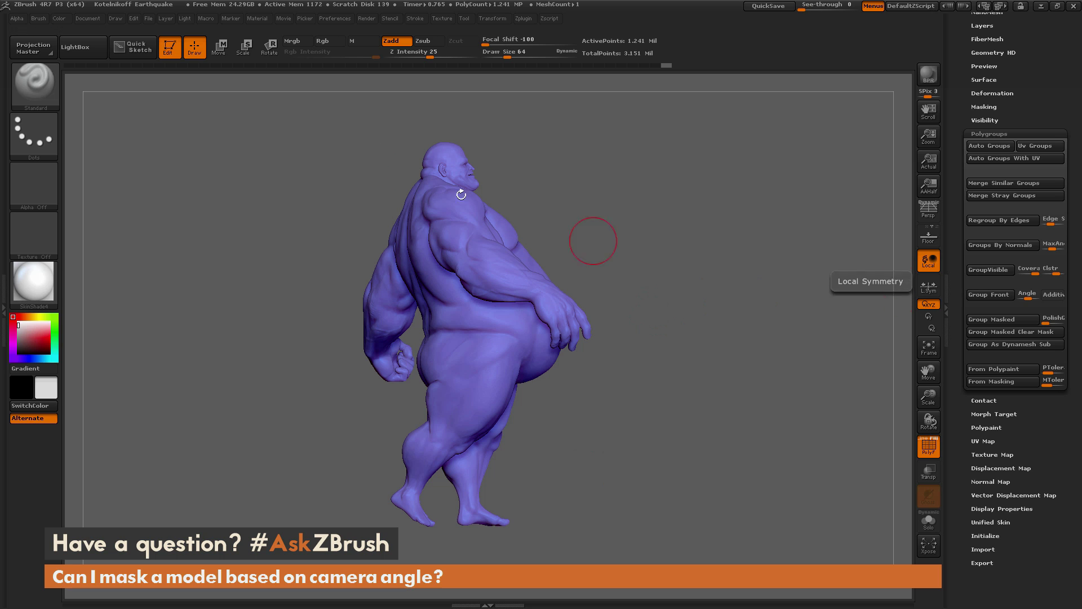
click(980, 298)
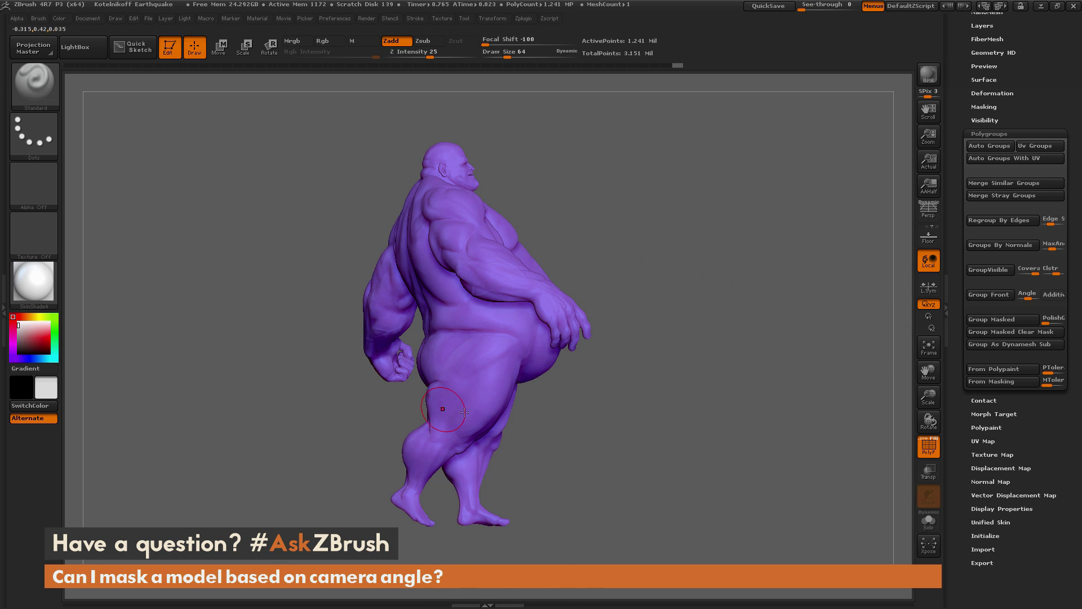
click(992, 295)
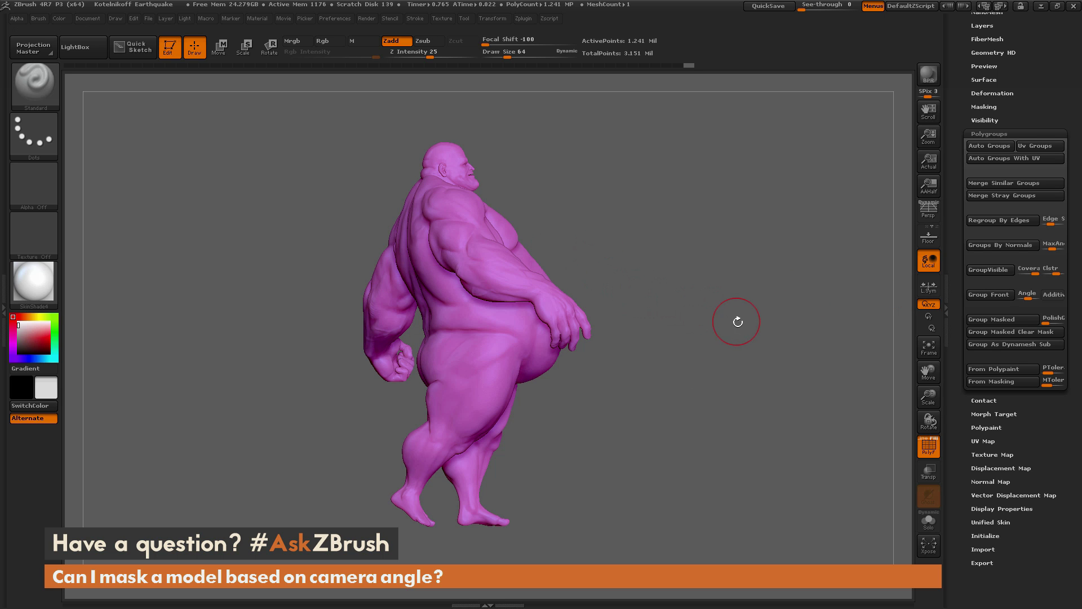
drag(751, 331, 688, 336)
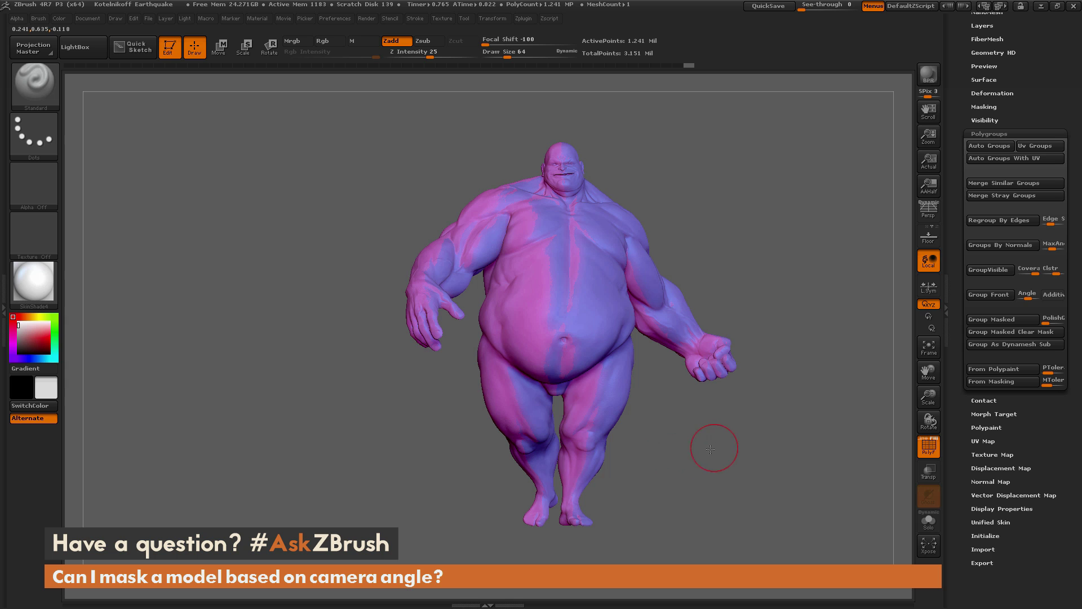
alt+drag(714, 447, 671, 440)
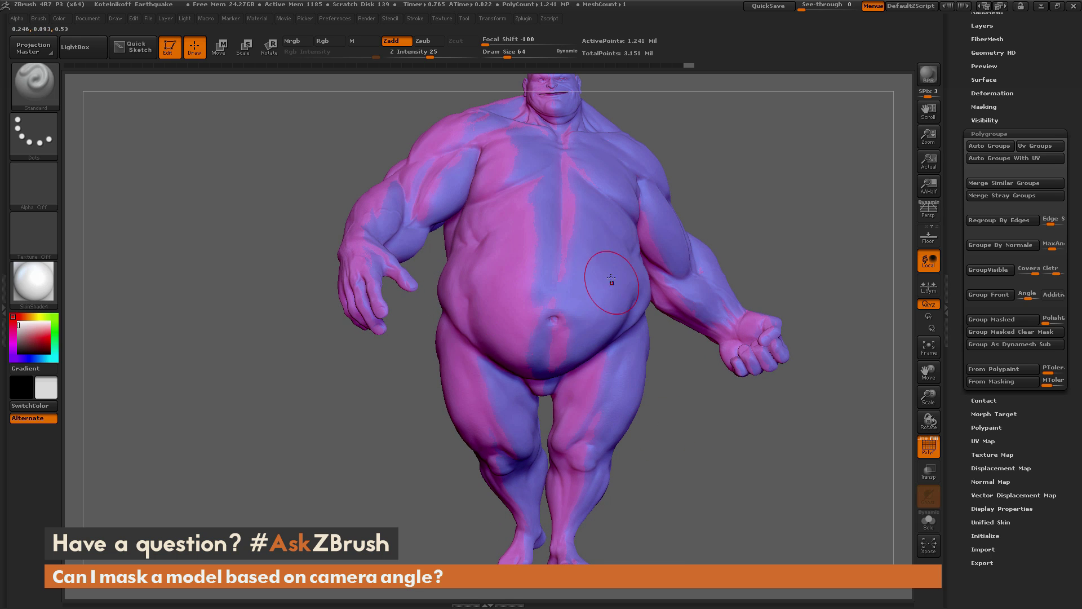
key(f)
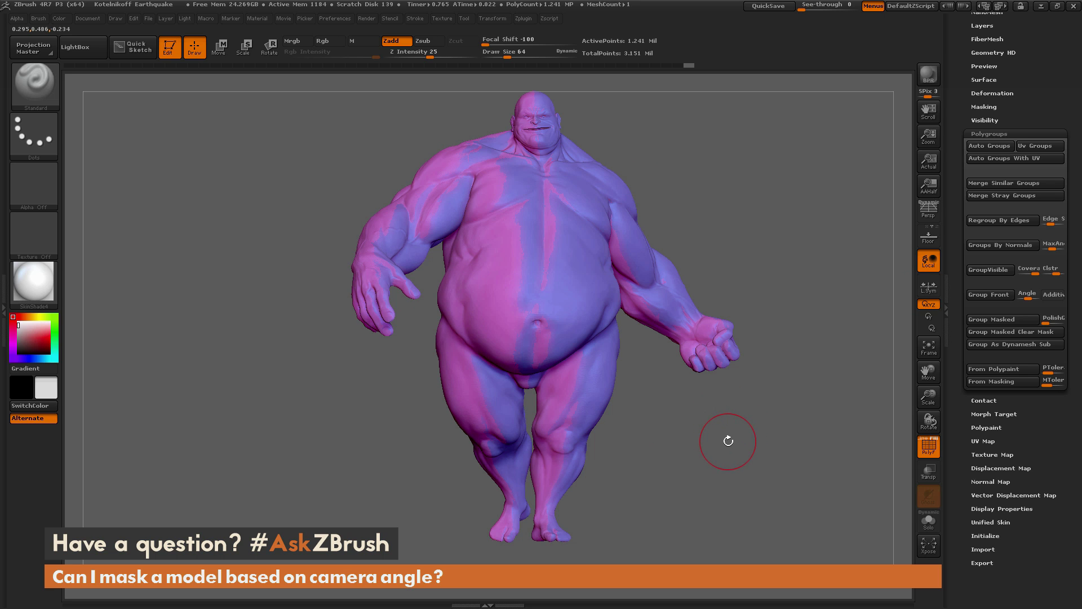
Show only the pink polygroup of side-facing surfaces and mask all of its visible surfaces
drag(648, 332, 648, 440)
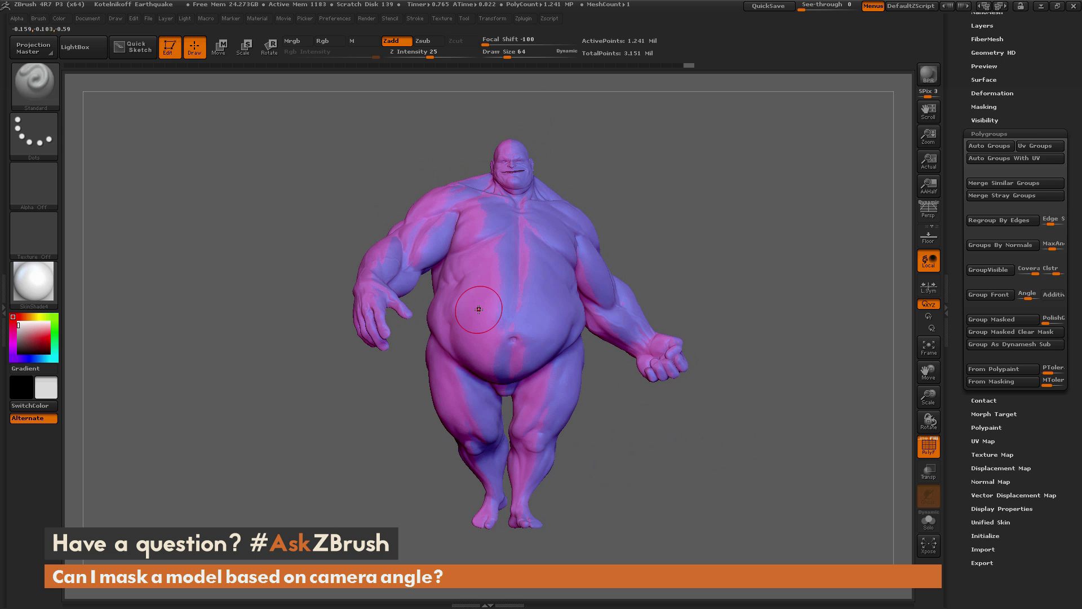
key(ctrl+shift)
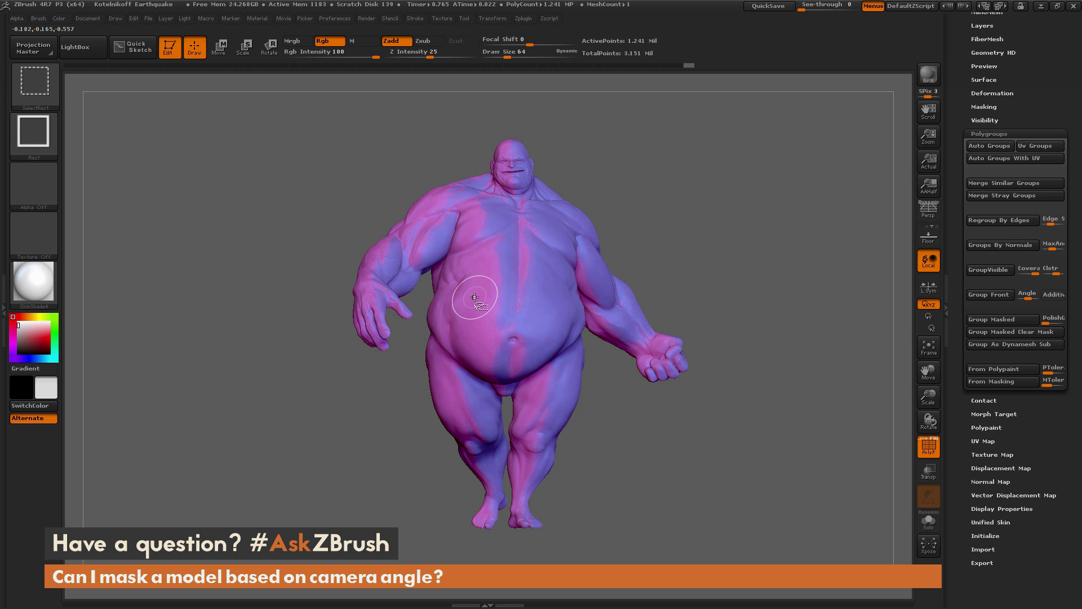
ctrl+shift+click(475, 297)
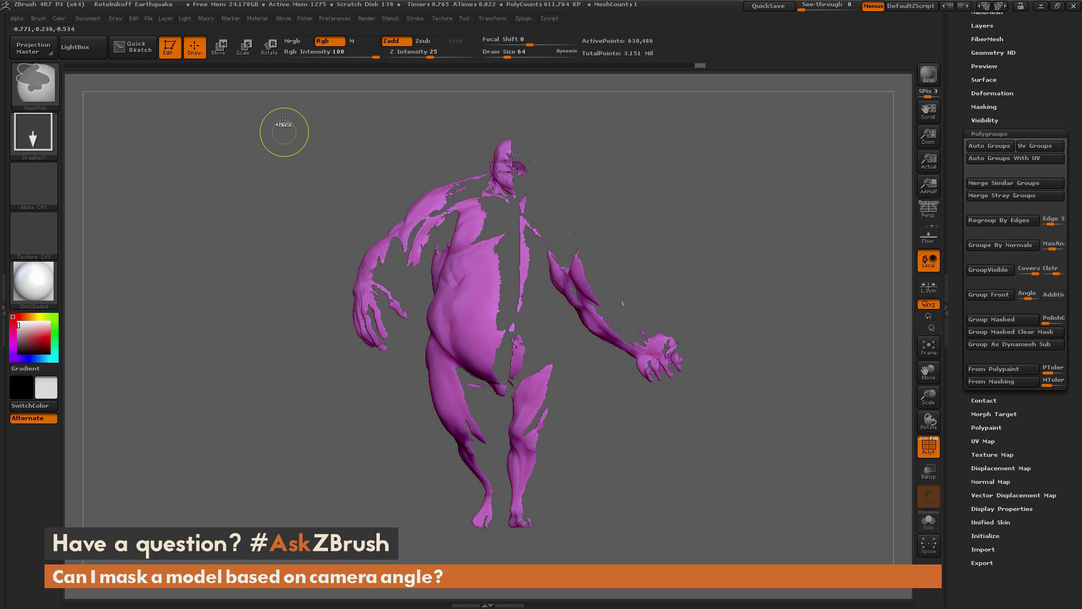
mouse_move(276, 108)
ctrl+mouse_down()
mouse_move(481, 396)
mouse_move(754, 563)
ctrl+mouse_up()
Unhide the rest of the body to check the masked side surfaces, and clear the mask
key(ctrl+shift)
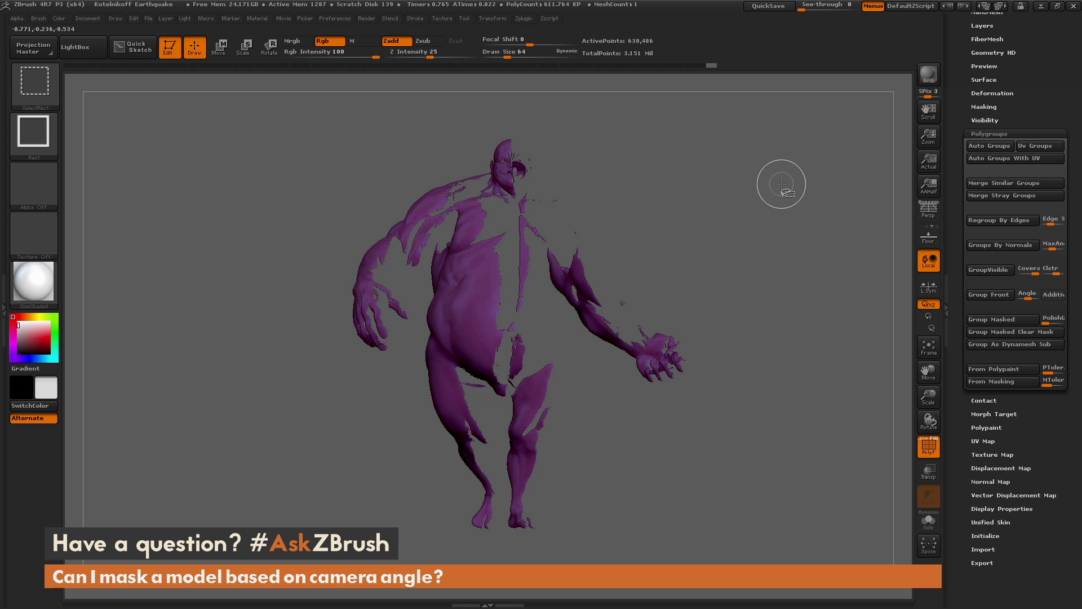
ctrl+shift+click(781, 242)
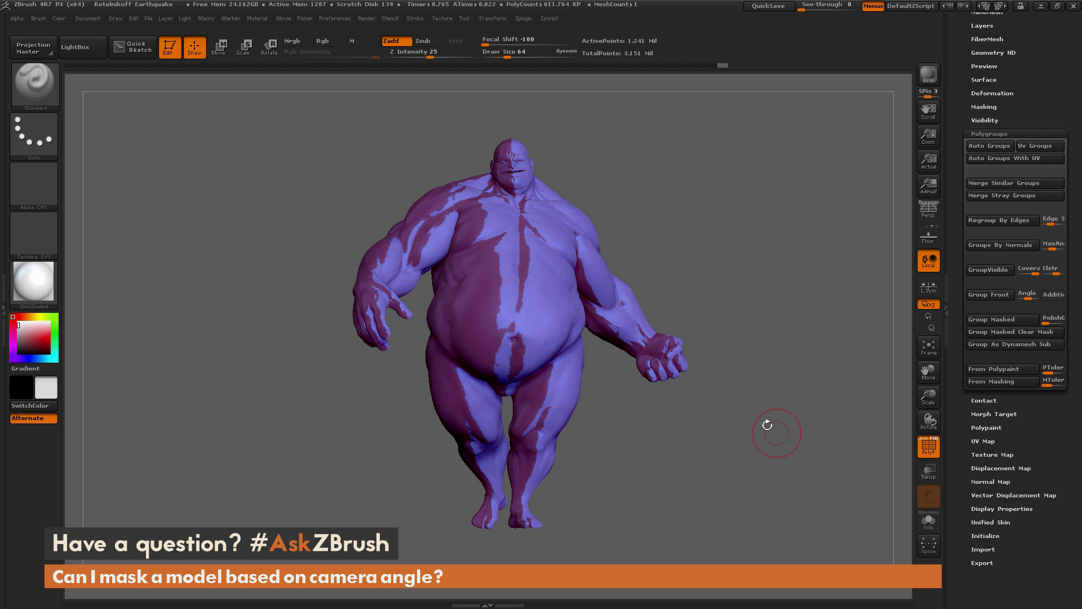
mouse_move(729, 244)
mouse_down()
mouse_move(779, 240)
mouse_move(725, 238)
mouse_up()
key(ctrl)
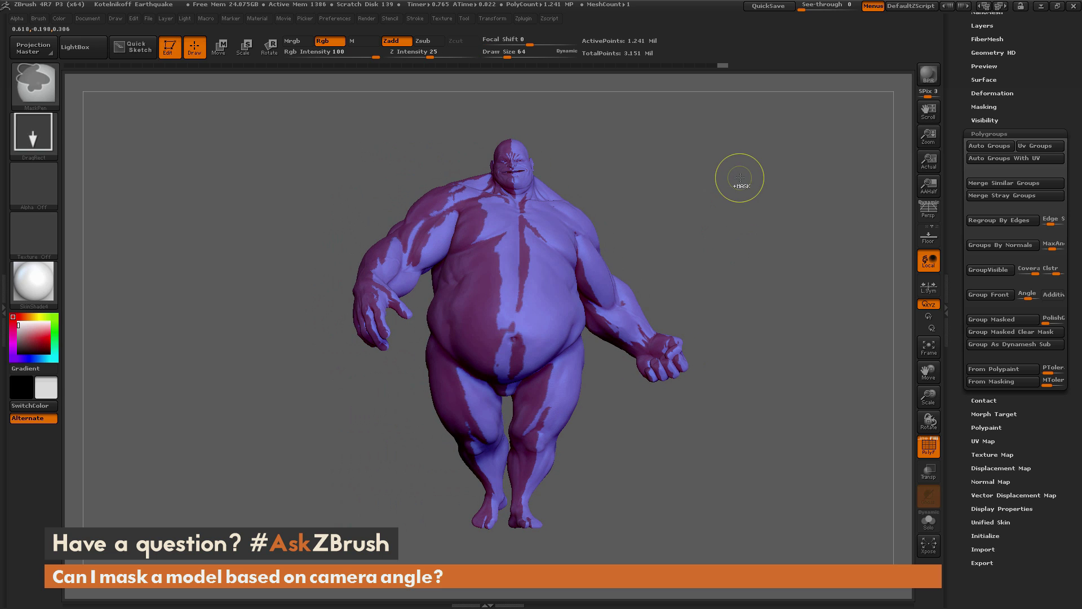
drag(755, 170, 795, 401)
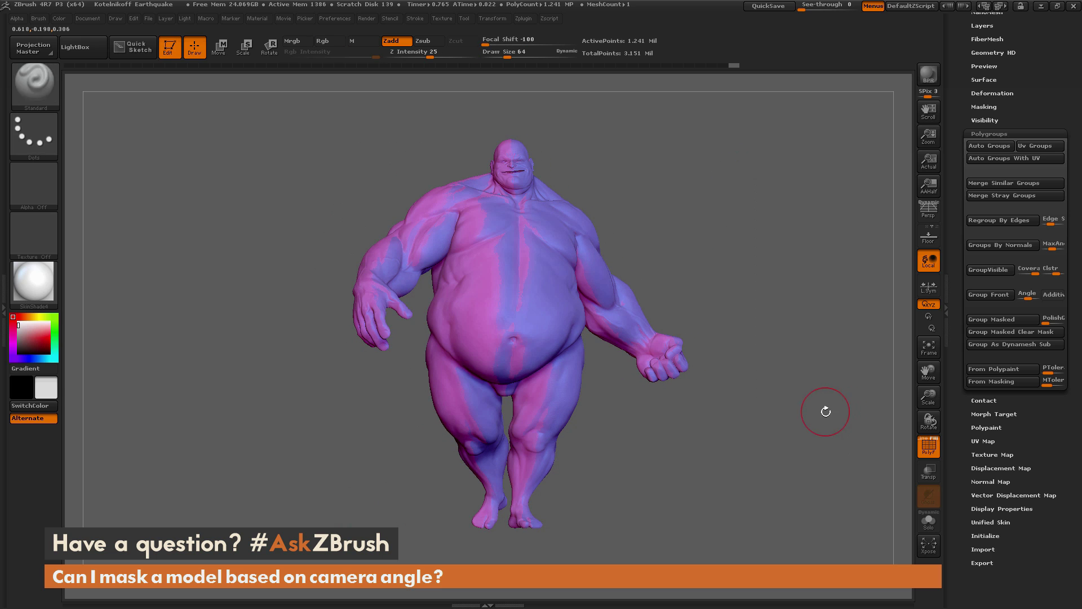
Combine the whole body into a single polygroup and assign its surfaces facing the front camera to a new one with Group Front
ctrl+click(760, 279)
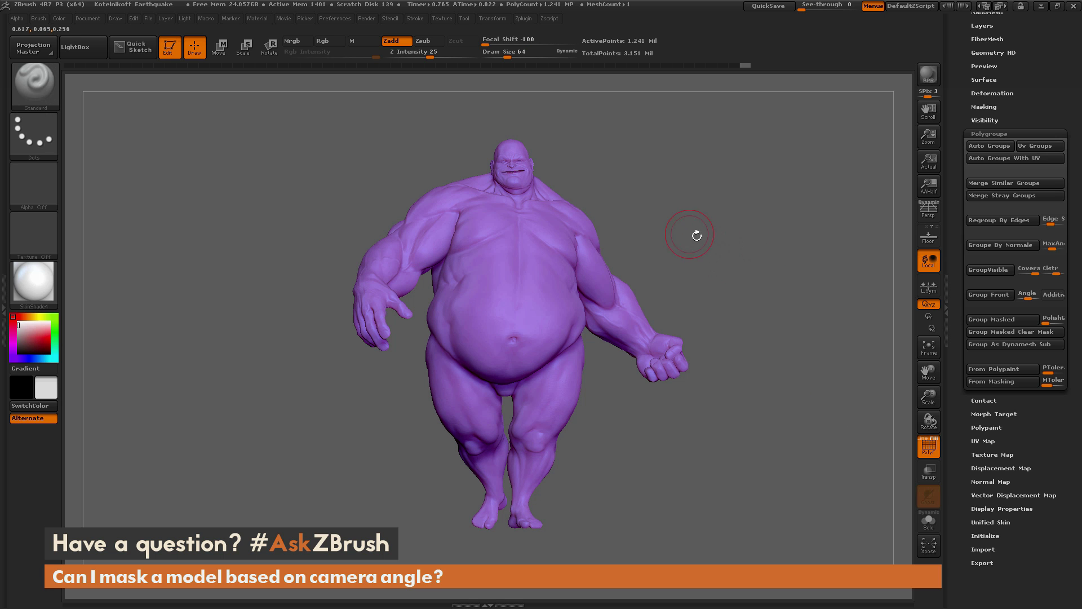
mouse_move(720, 246)
mouse_down()
mouse_move(674, 248)
mouse_move(722, 242)
mouse_up()
scroll(1029, 250, up, 5)
scroll(1031, 263, down, 5)
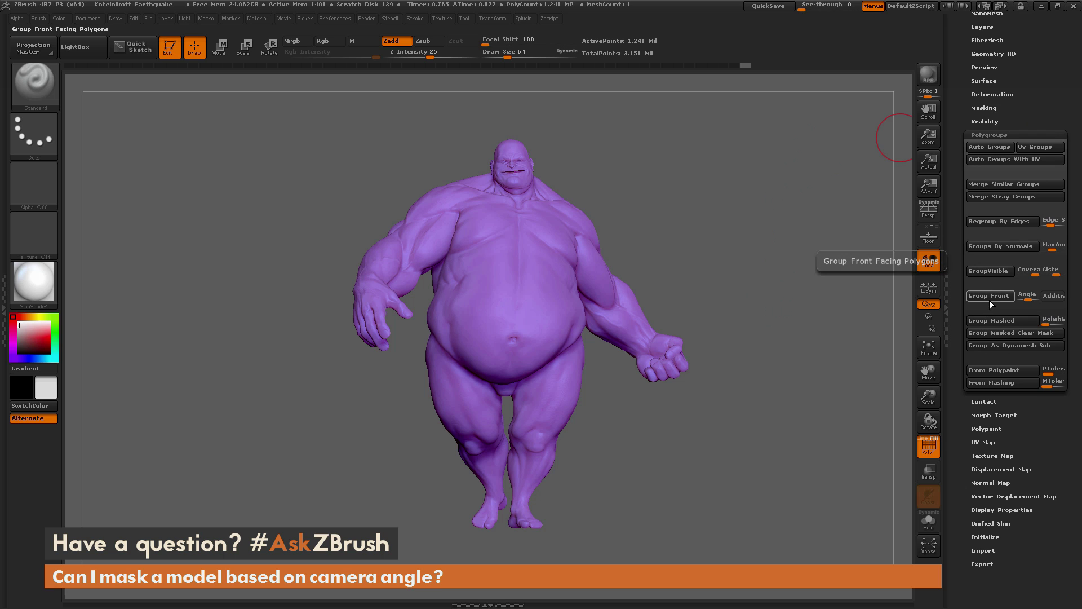
click(986, 295)
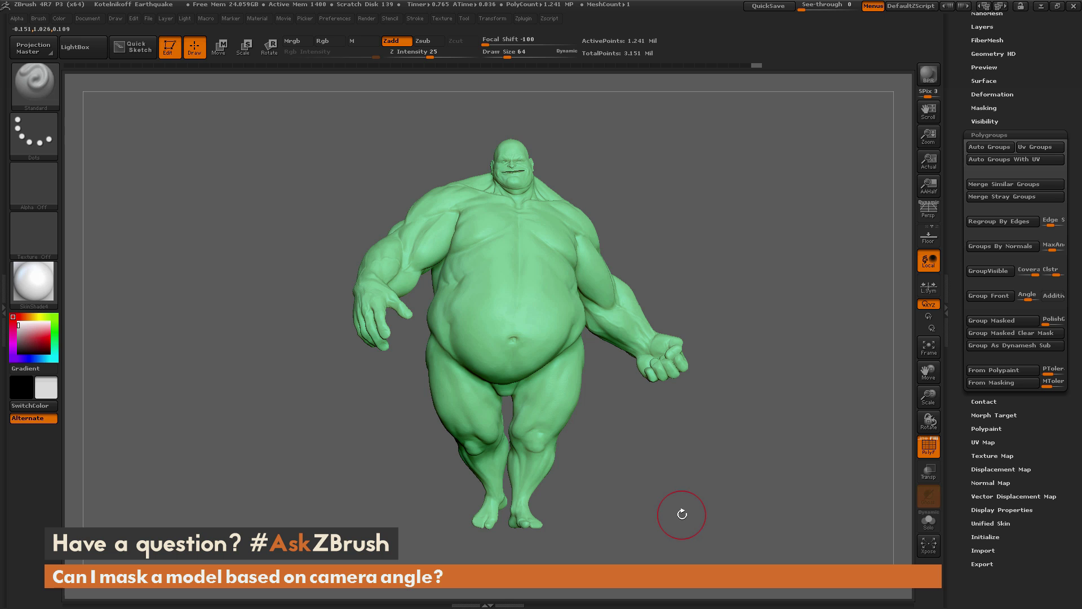
Inspect the front-facing split from the side, isolate the green polygroup and mask all of it
drag(682, 514, 572, 318)
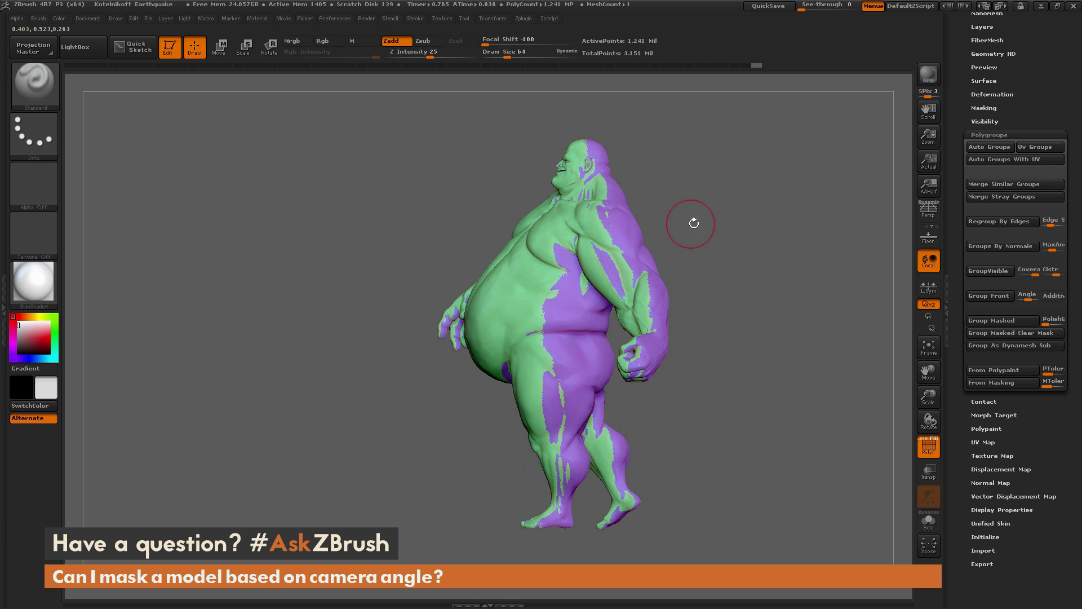
drag(694, 224, 701, 219)
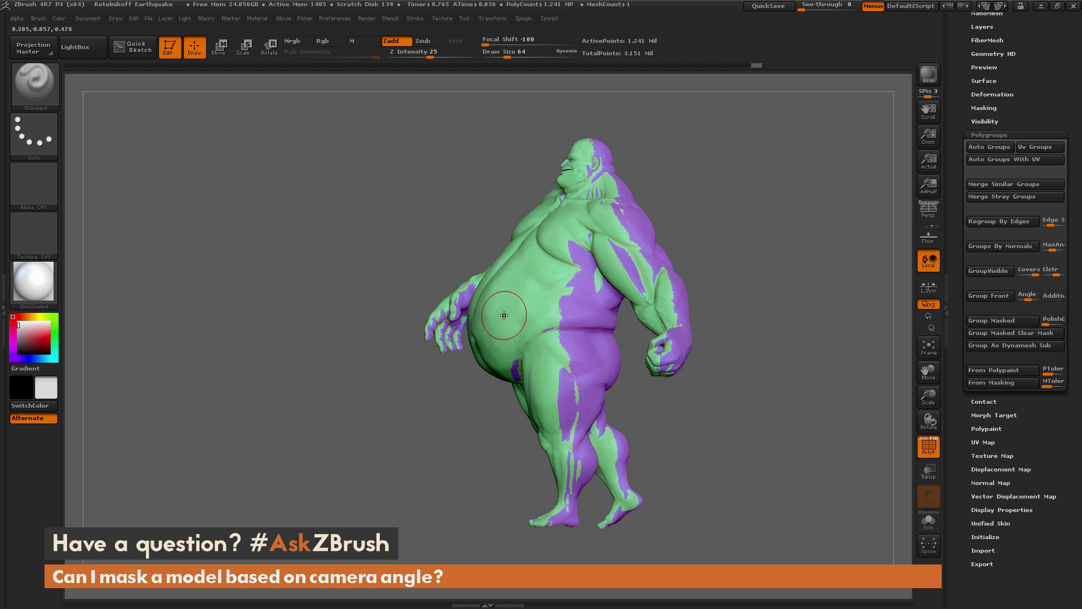
key(ctrl+shift)
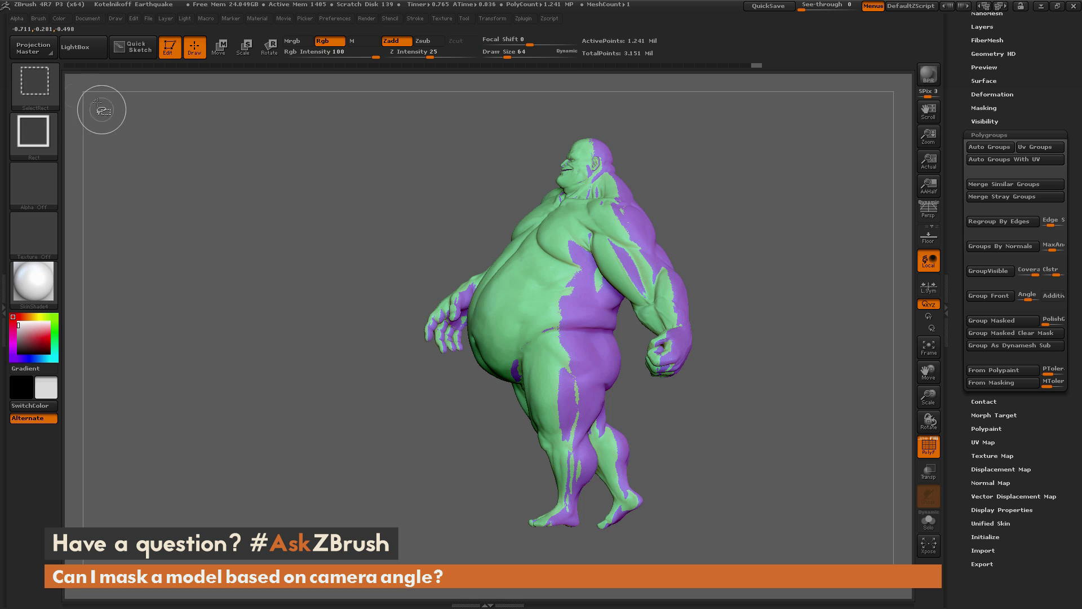
ctrl+shift+click(510, 310)
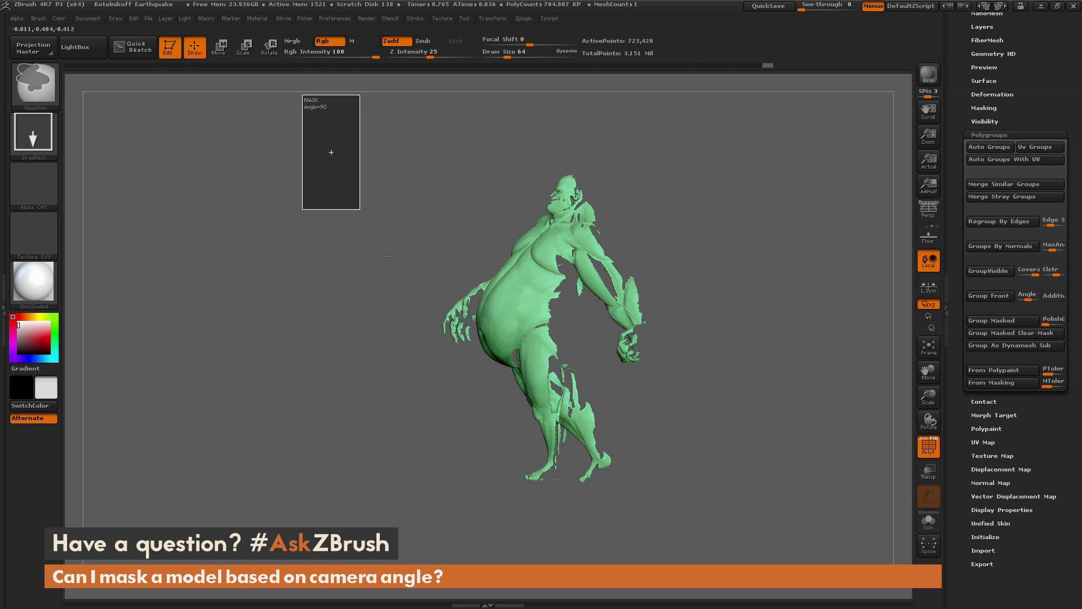
ctrl+drag(388, 255, 796, 565)
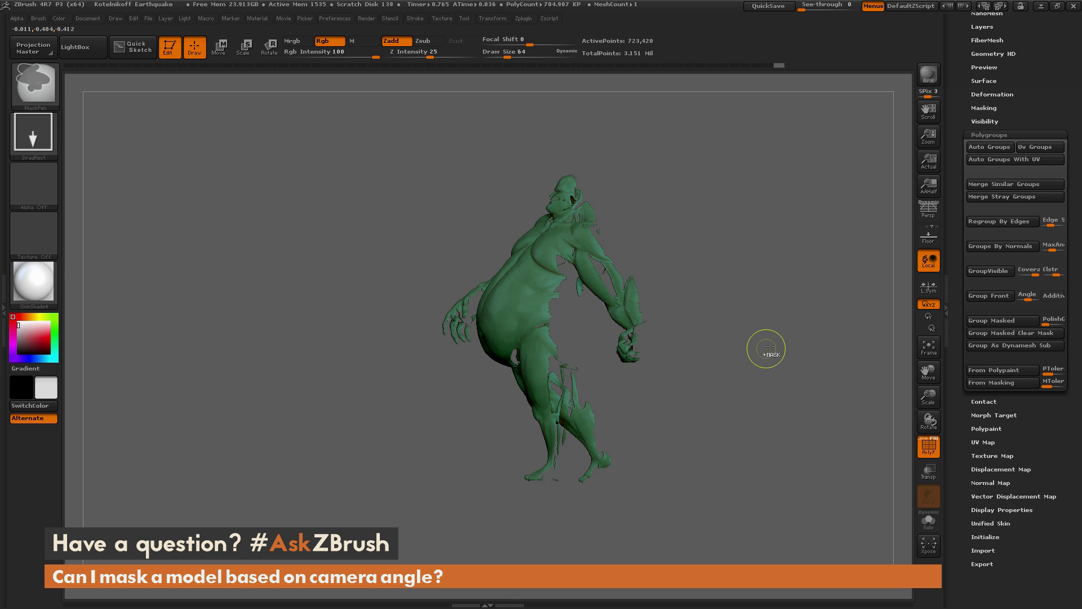
Unhide the whole body, check the front-facing mask from the front view and clear it
key(ctrl+shift)
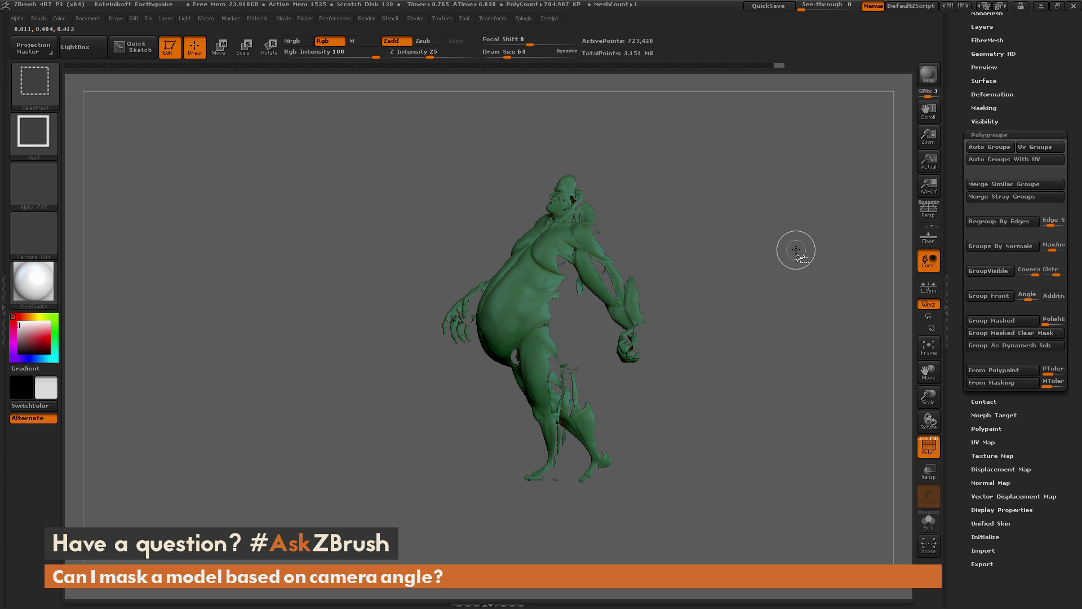
ctrl+shift+click(796, 250)
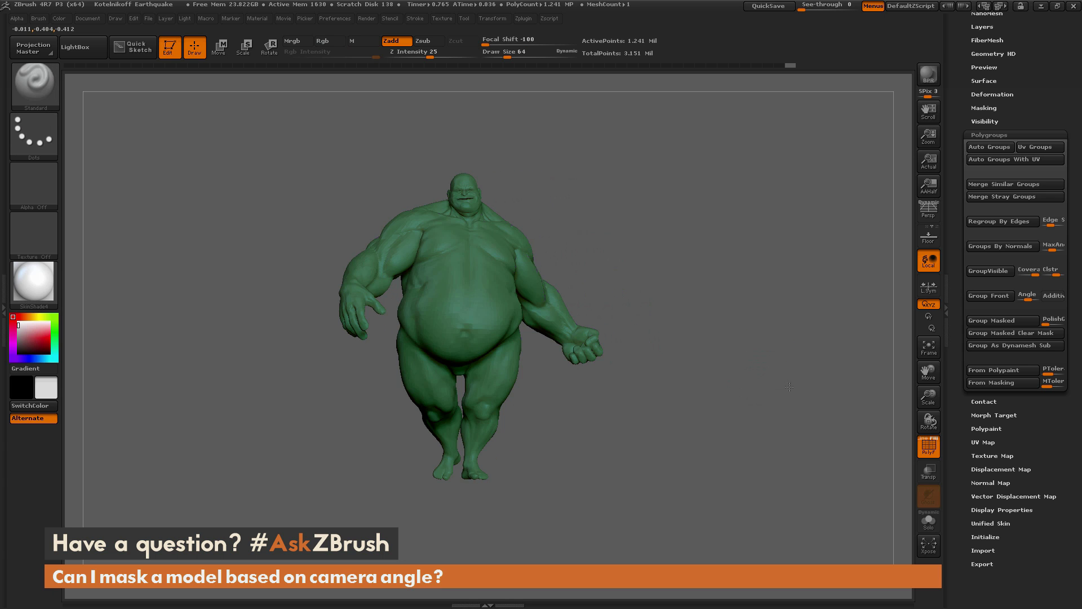
drag(676, 394, 680, 346)
drag(780, 311, 785, 431)
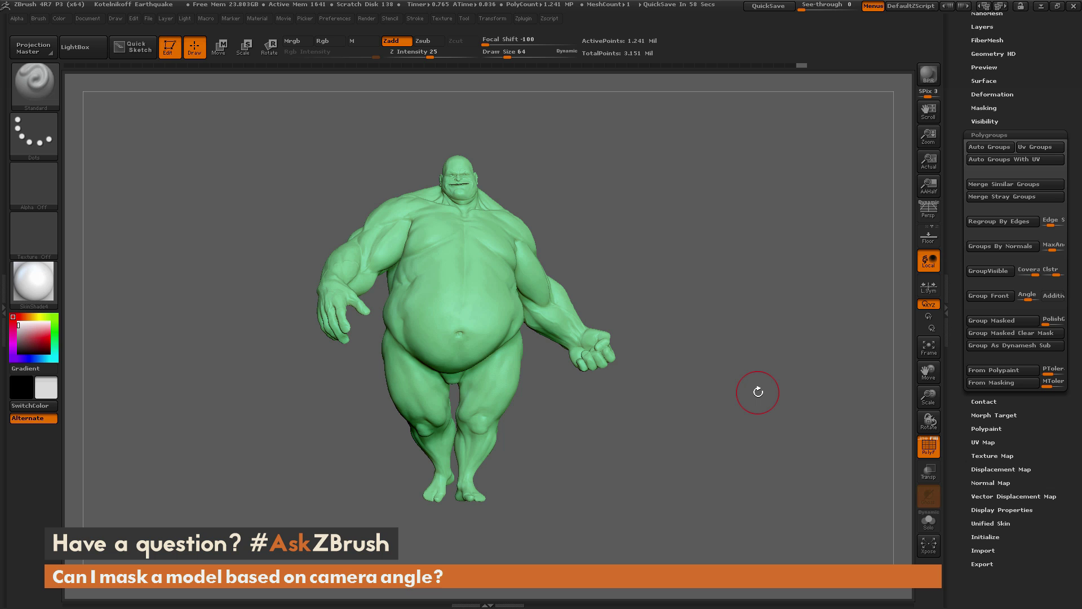
Merge the green and purple surfaces of the body back into one polygroup
mouse_move(758, 391)
mouse_down()
mouse_move(739, 385)
mouse_move(758, 382)
mouse_up()
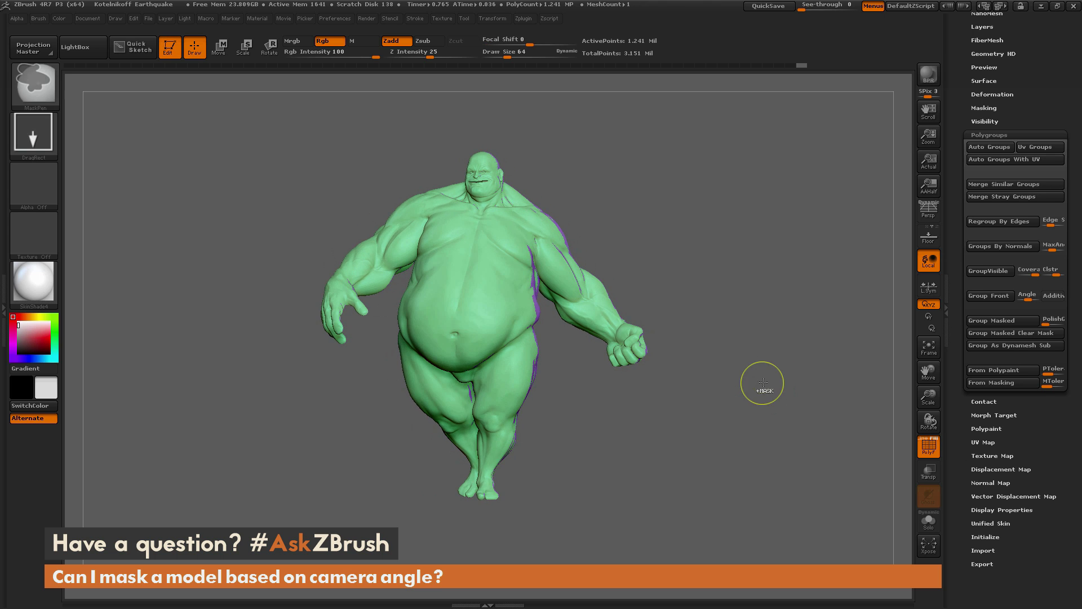
key(ctrl+w)
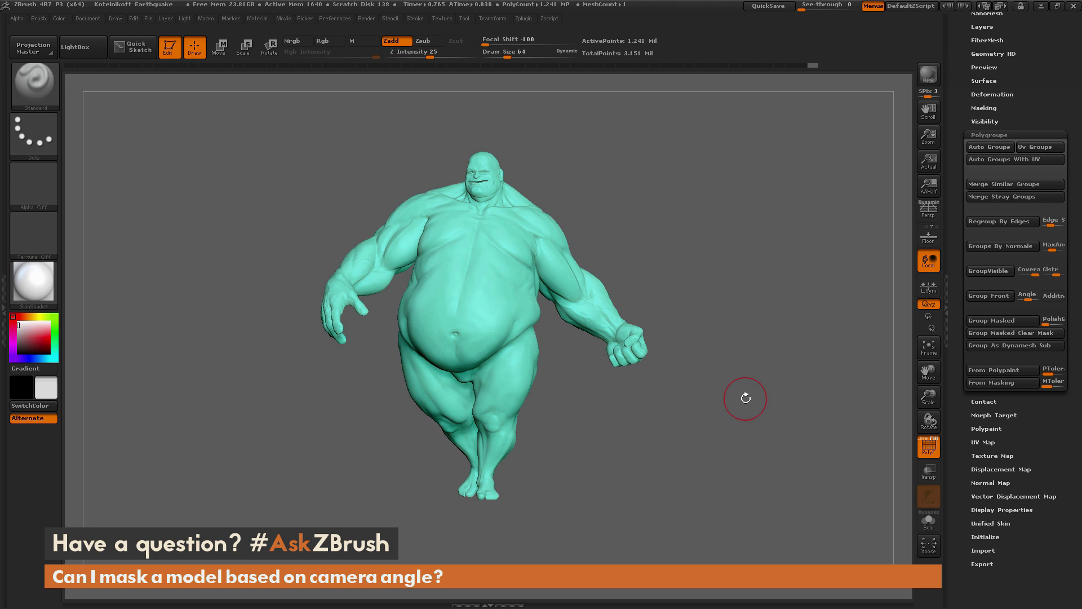